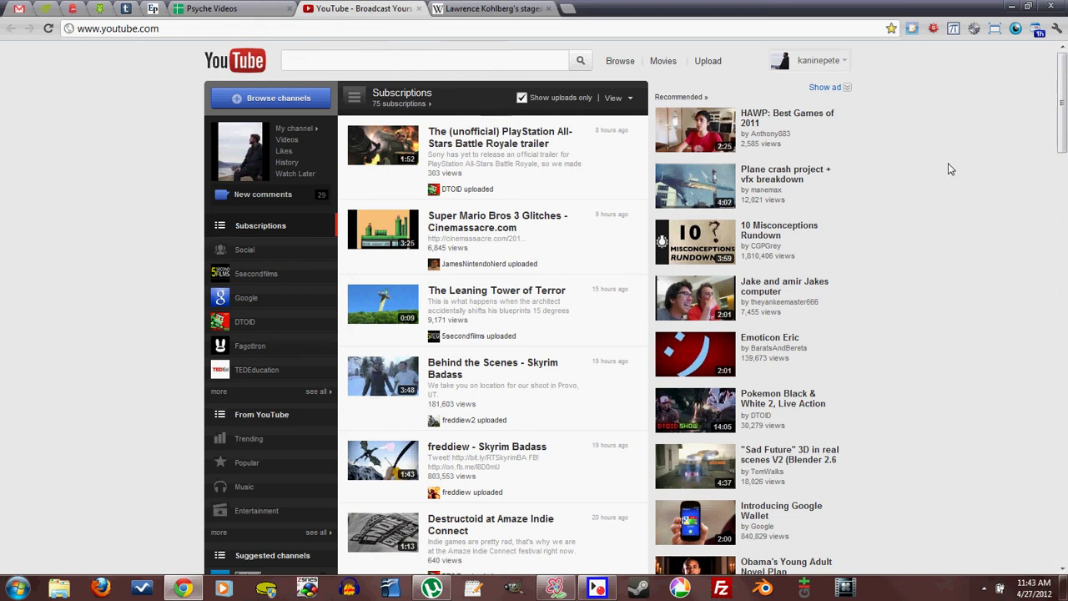
# Go to YouTube's Upload video files page from the header.
pyautogui.click(708, 61)
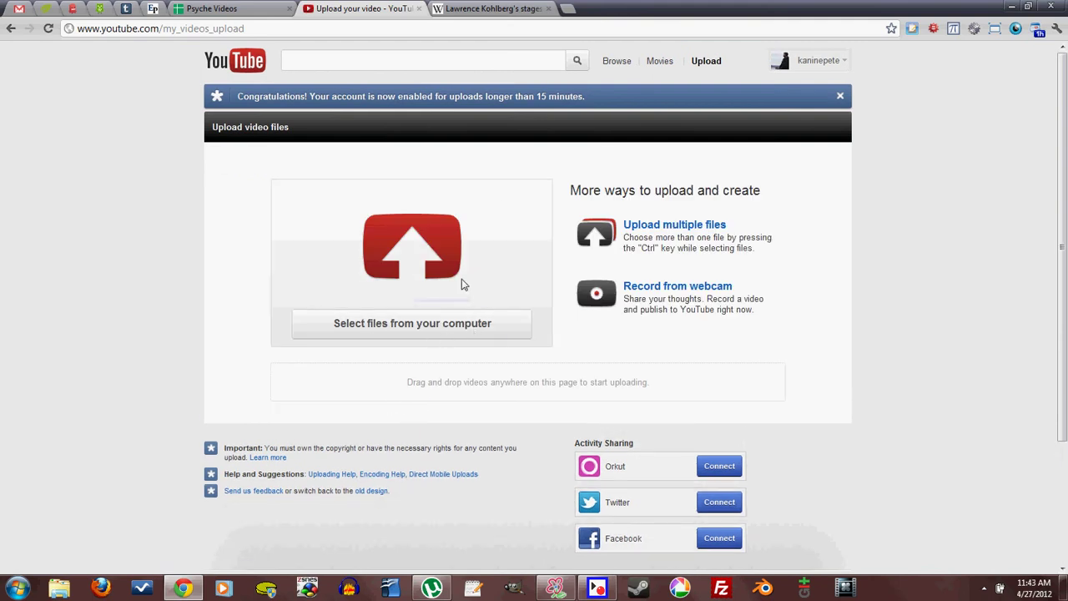
# Select Linds video.avi from the Tutorials videos folder to start its upload.
pyautogui.click(465, 326)
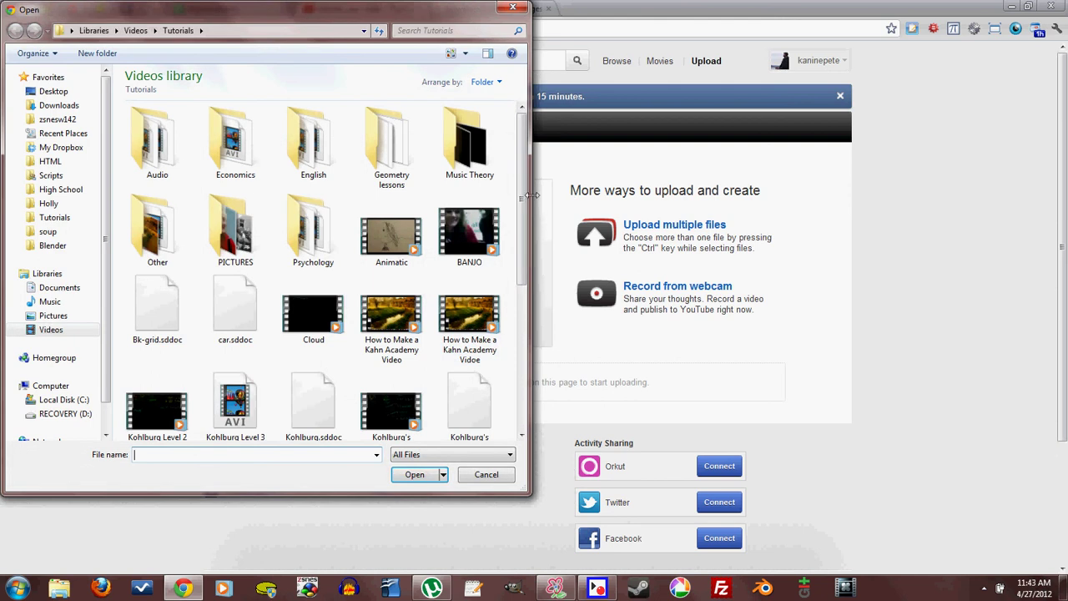
pyautogui.moveTo(524, 195); pyautogui.dragTo(526, 321)
pyautogui.doubleClick(315, 254)
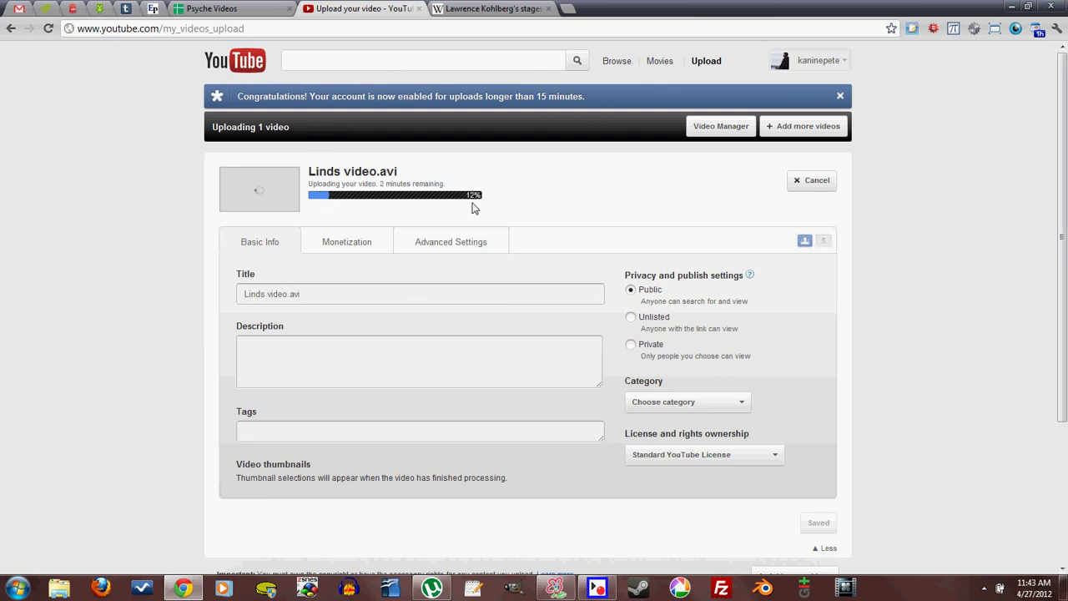
# Retitle the video 'Linds Video' and give it the description 'Test video'.
pyautogui.click(309, 294)
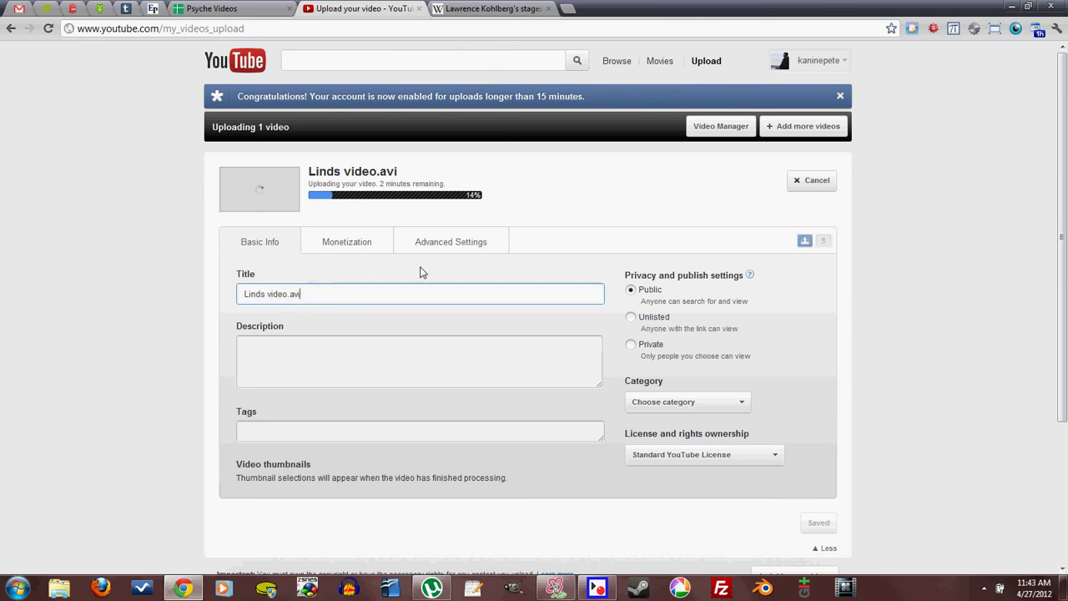
pyautogui.press('BackSpace')
pyautogui.press('BackSpace')
pyautogui.press('BackSpace')
pyautogui.press('BackSpace')
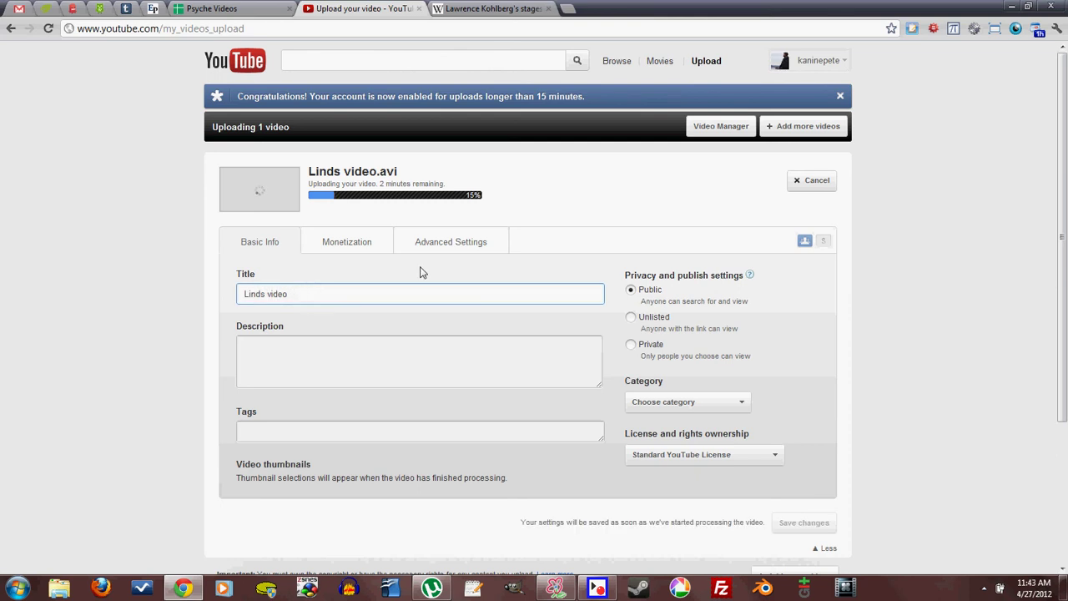
pyautogui.press('BackSpace')
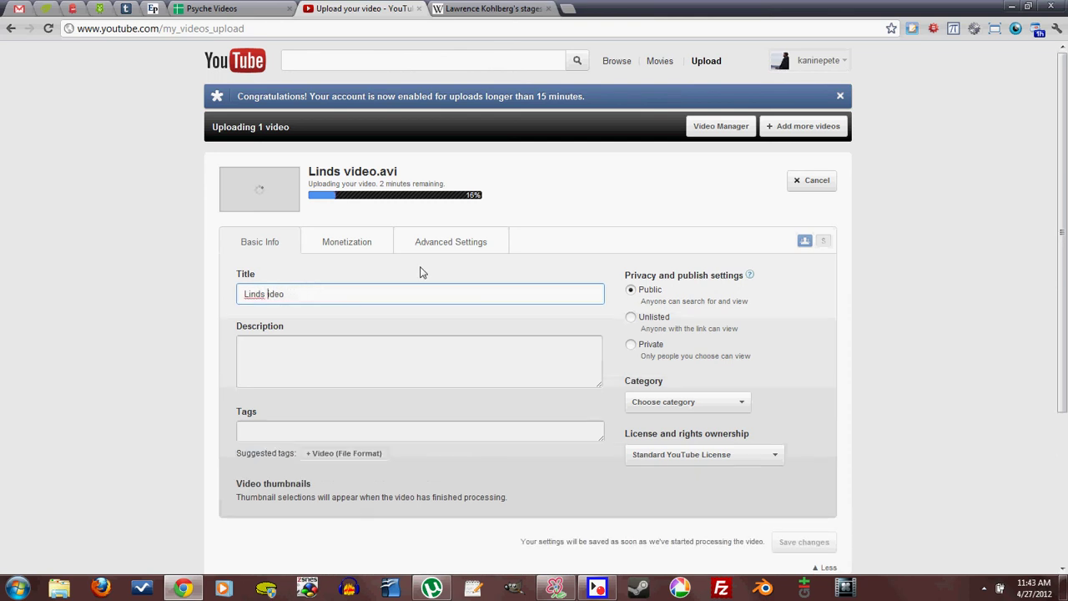
pyautogui.write('V')
pyautogui.click(278, 367)
pyautogui.write('Tes')
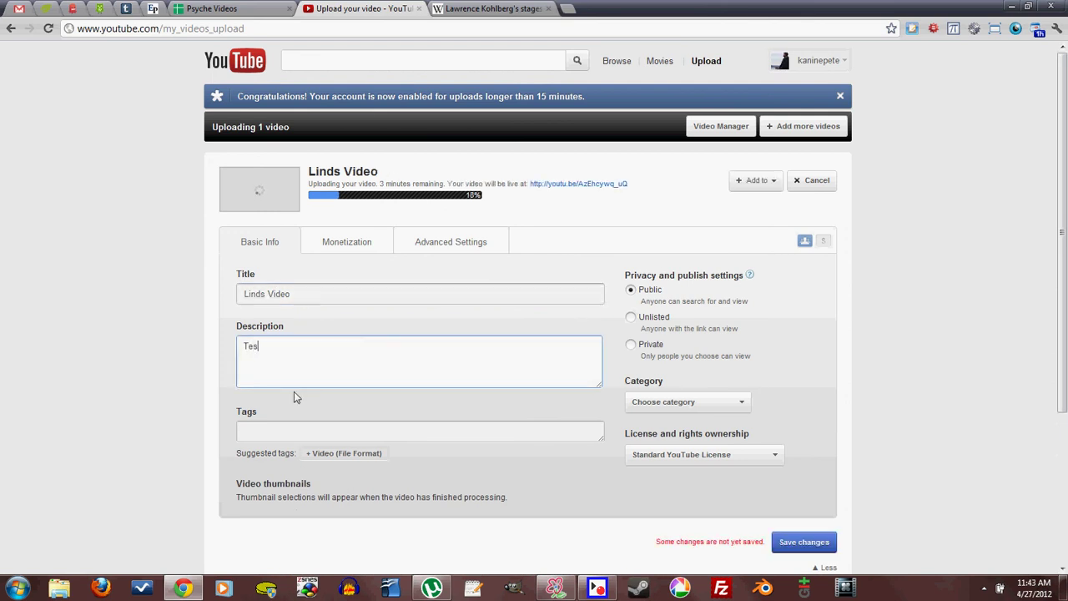
pyautogui.write('t video')
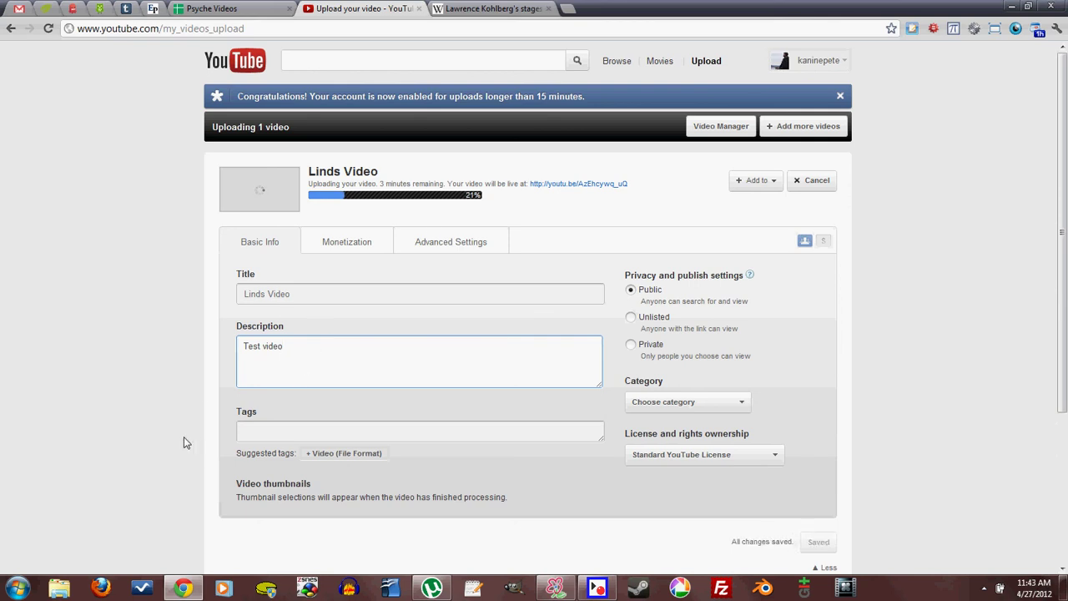
# Add the tags 'Video (File Format)' and 'test'.
pyautogui.click(296, 429)
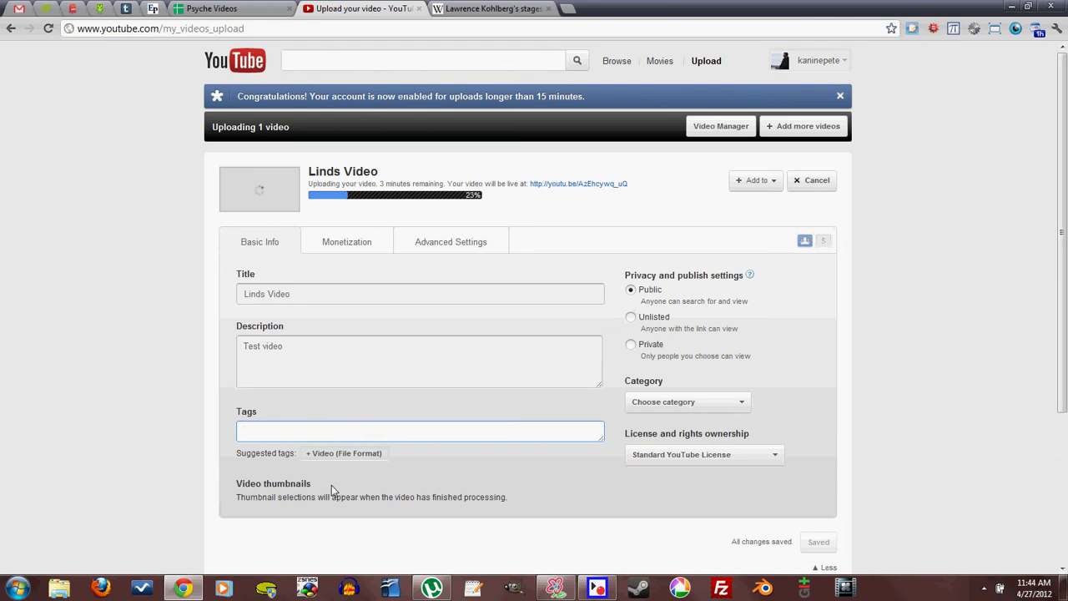
pyautogui.click(342, 452)
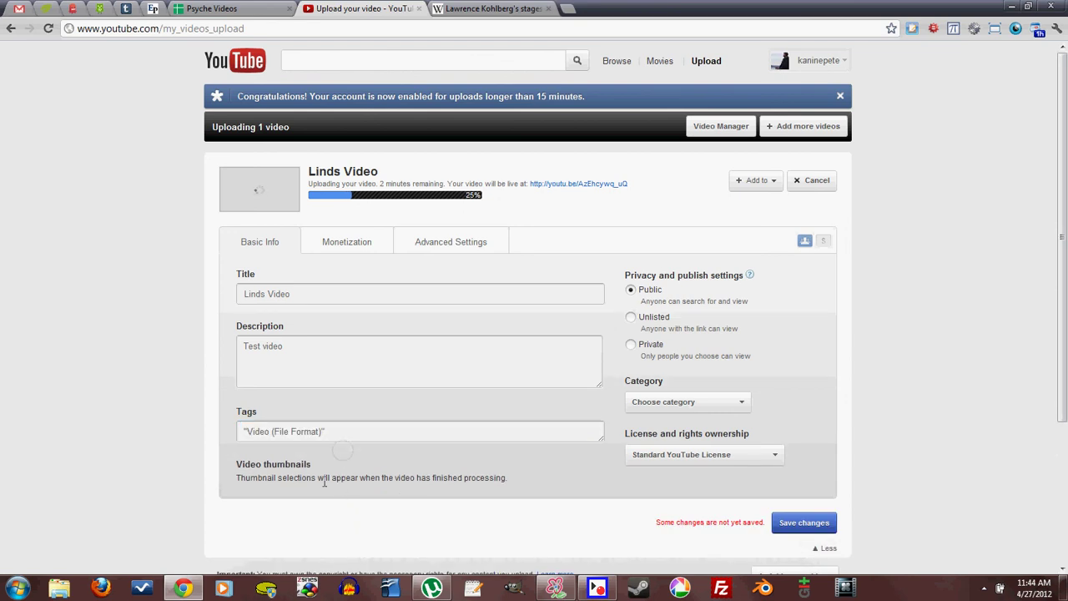
pyautogui.click(370, 431)
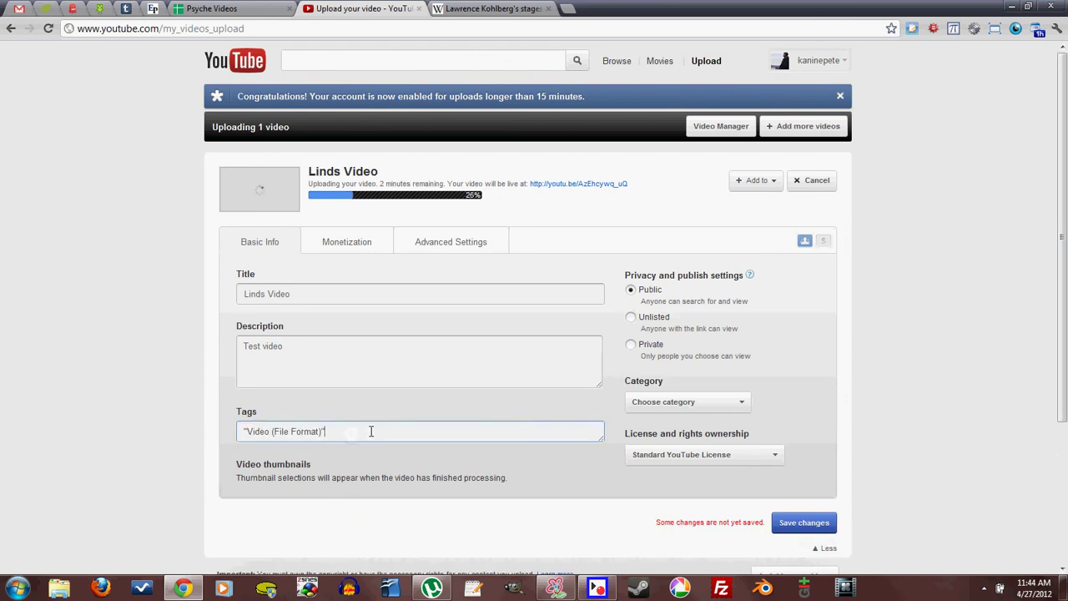
pyautogui.write('test')
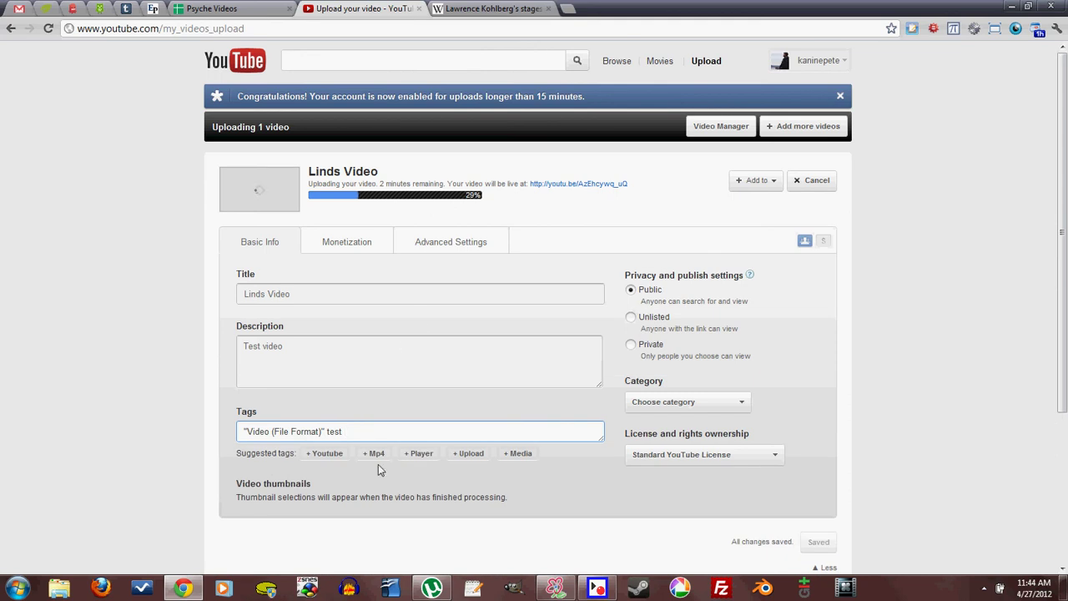
# Add the Youtube tag, set privacy to Unlisted, and copy the share link.
pyautogui.click(326, 454)
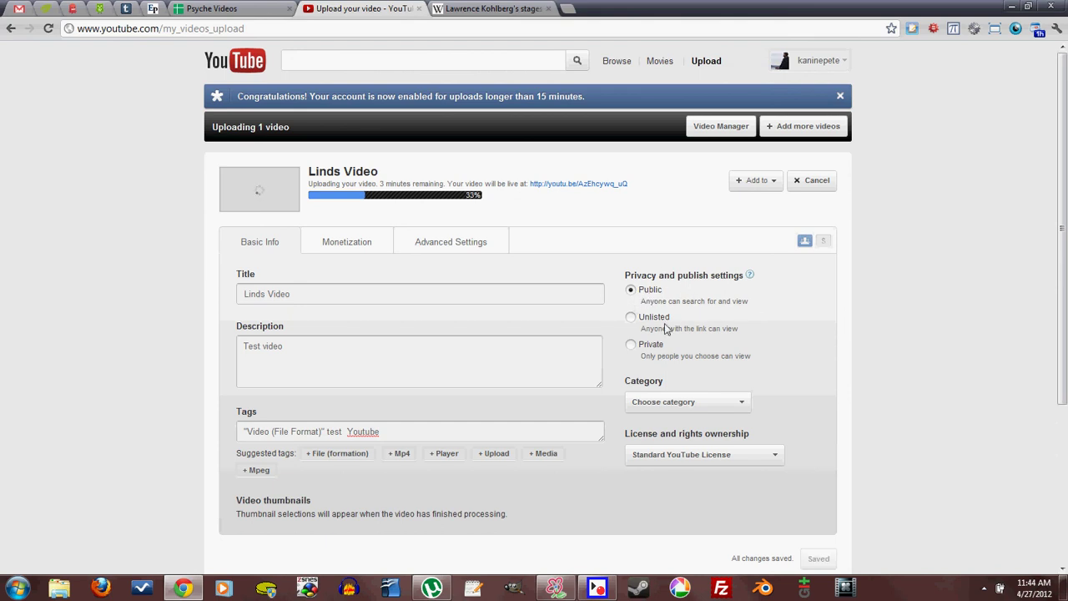
pyautogui.click(631, 318)
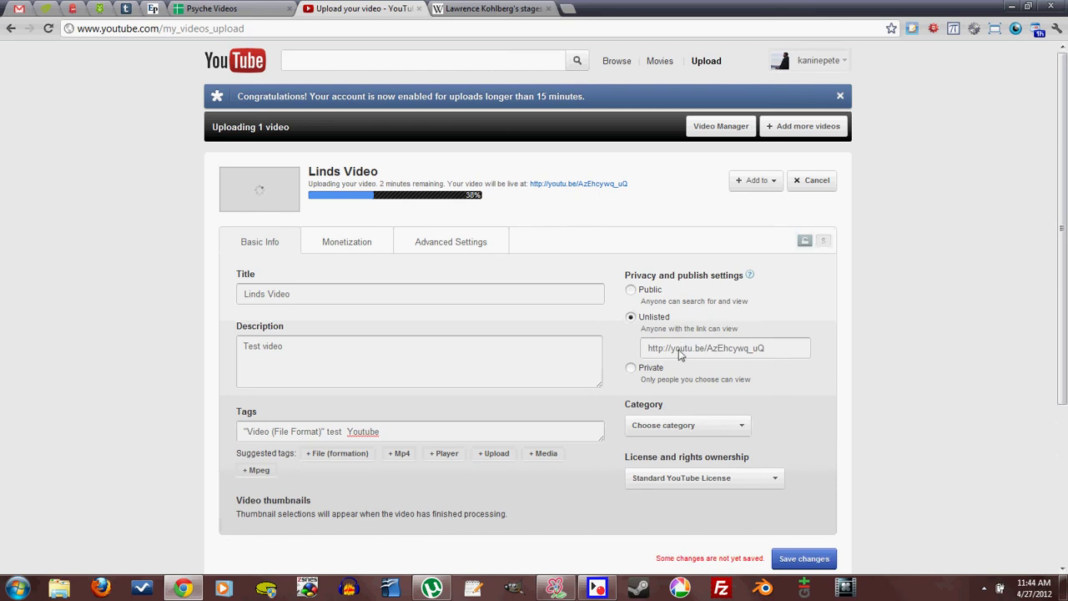
pyautogui.moveTo(774, 351); pyautogui.dragTo(645, 347)
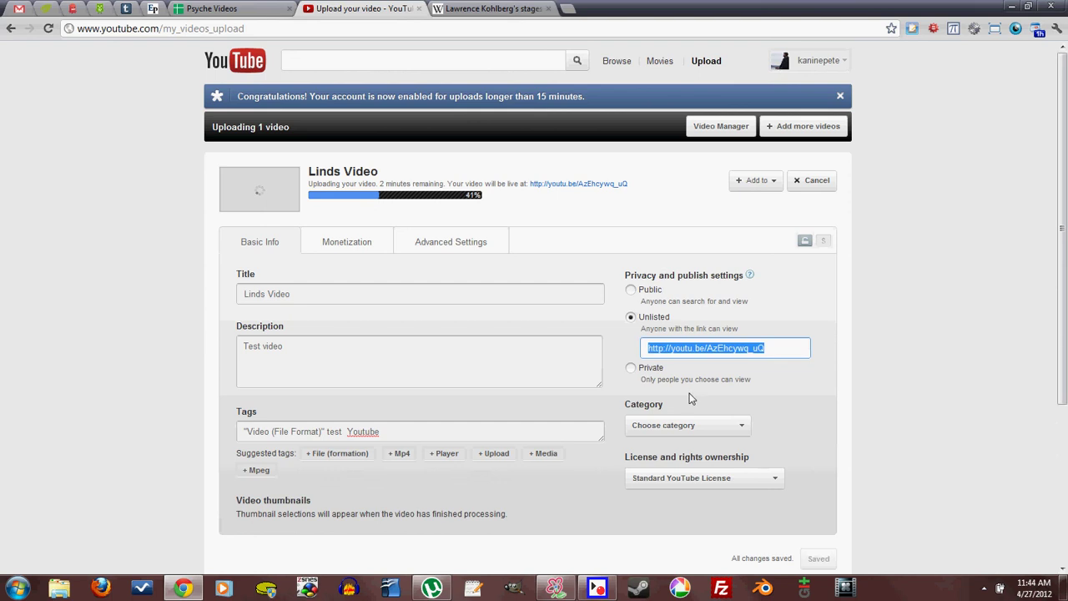
pyautogui.click(761, 324)
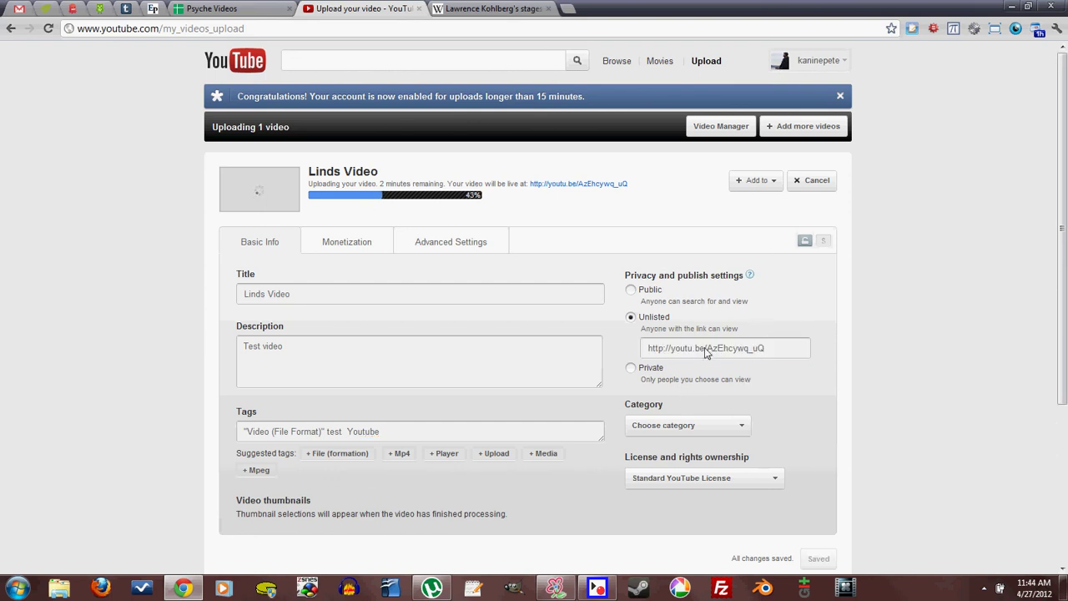
pyautogui.moveTo(705, 347); pyautogui.dragTo(764, 346)
pyautogui.click(803, 302)
pyautogui.click(776, 351)
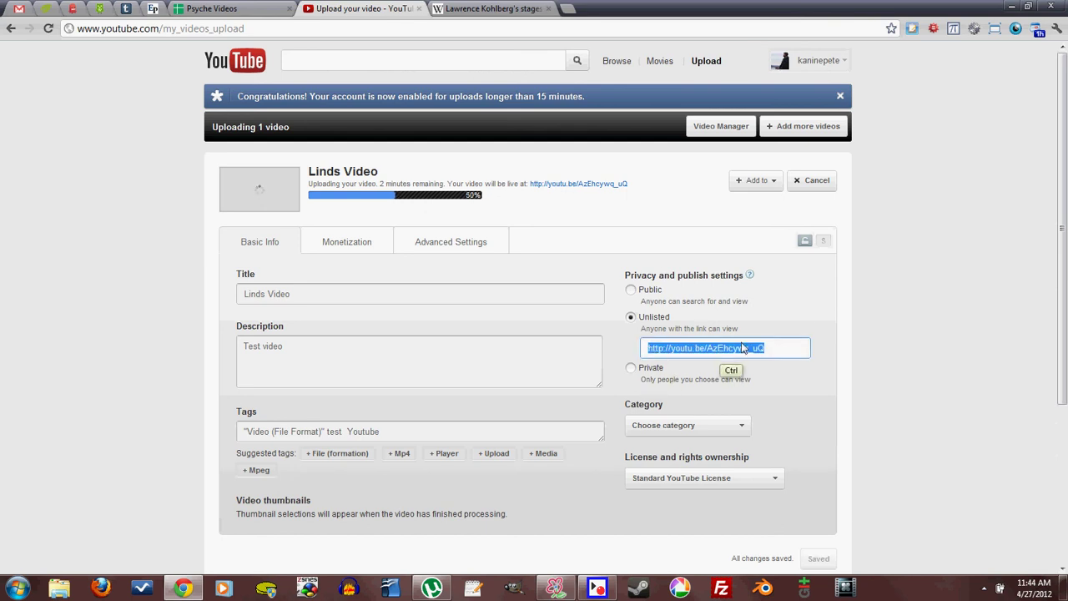
pyautogui.hotkey('ctrl', 'c')
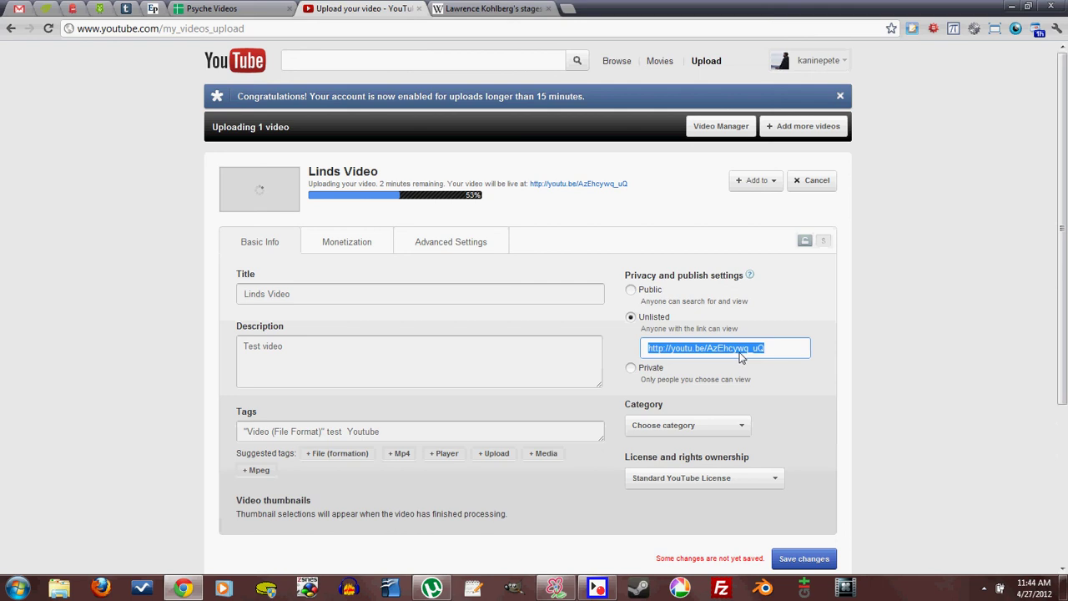
pyautogui.click(801, 315)
pyautogui.click(784, 352)
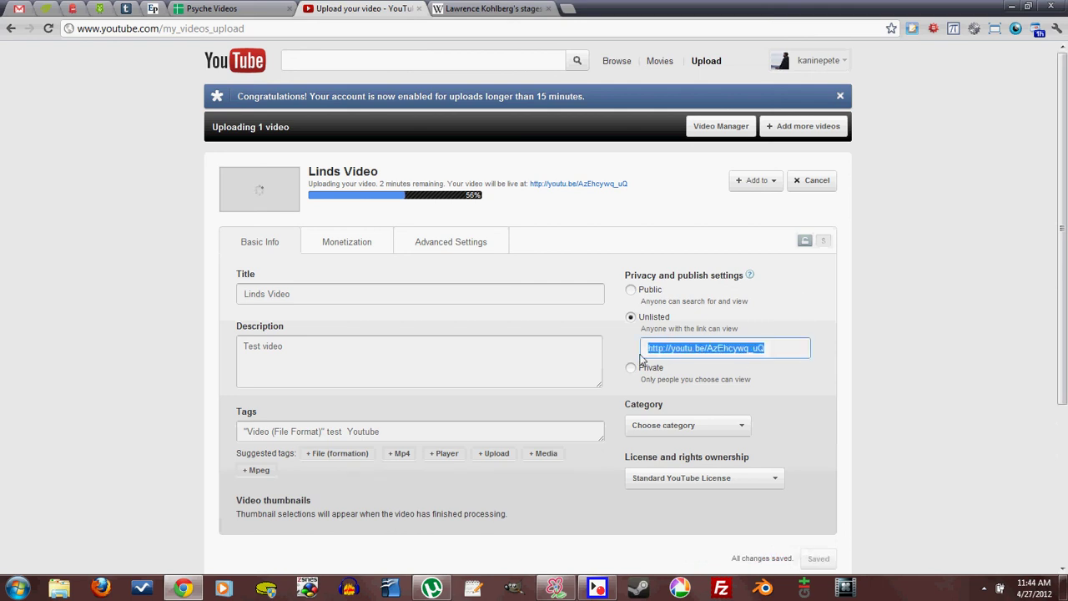
# Cycle privacy through Public and Unlisted, selecting the share link, then choose Private.
pyautogui.click(757, 317)
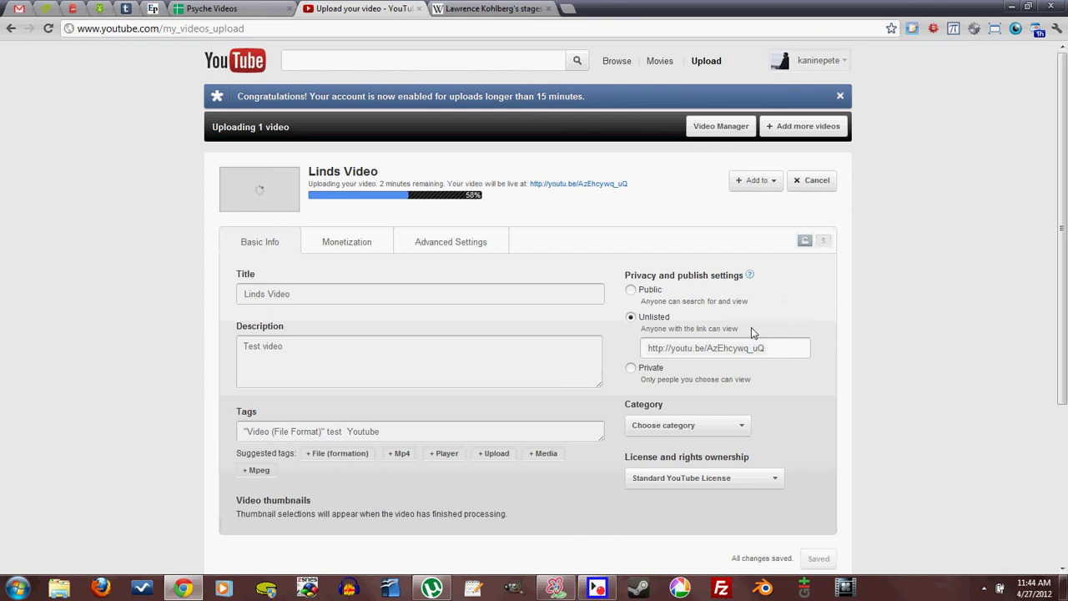
pyautogui.click(631, 289)
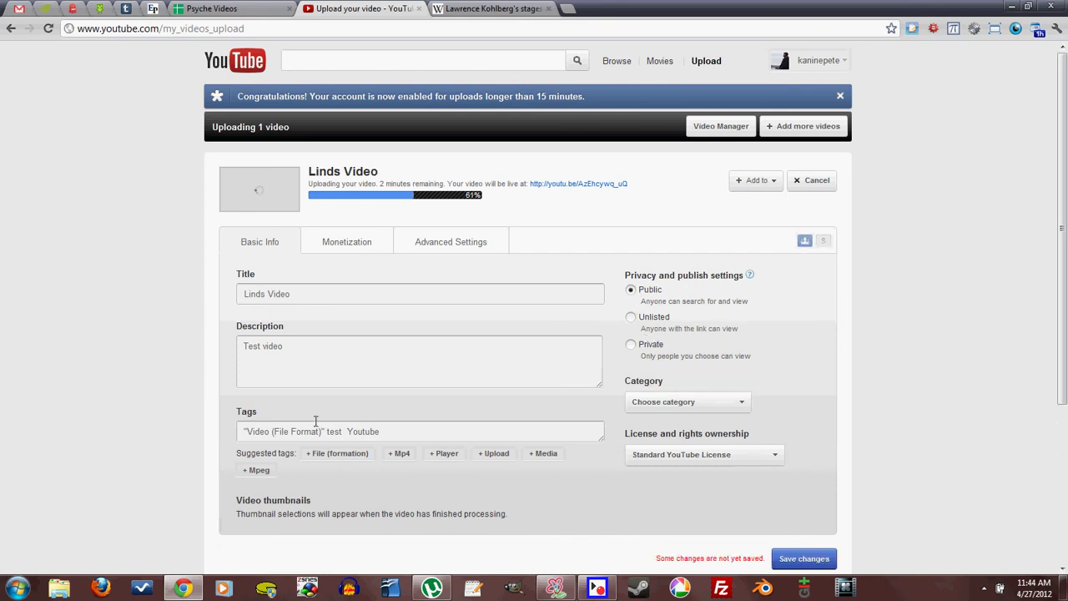
pyautogui.click(643, 321)
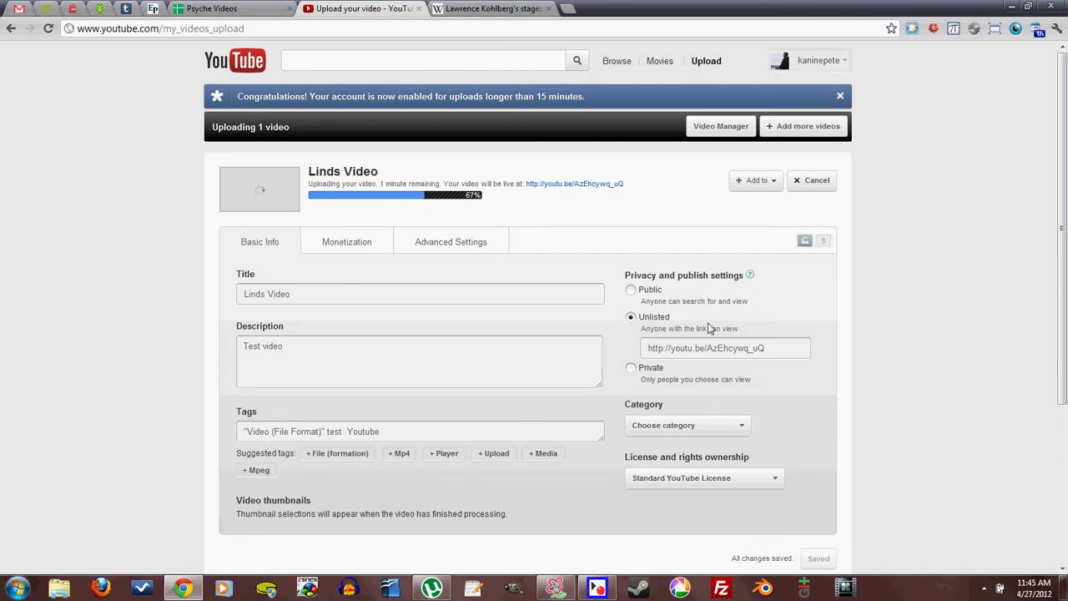
pyautogui.moveTo(781, 348); pyautogui.dragTo(644, 348)
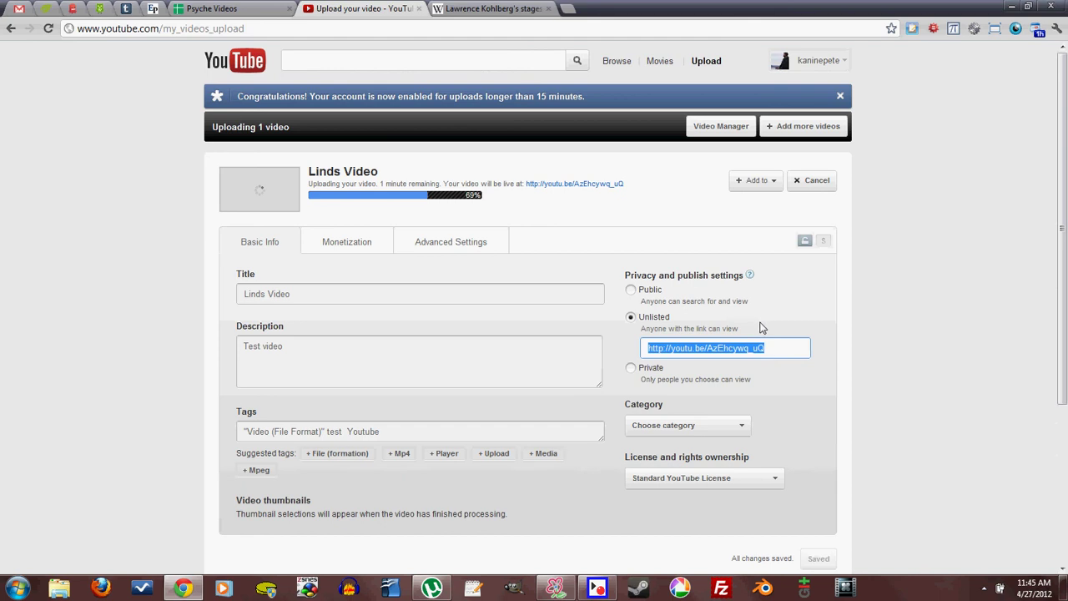
pyautogui.moveTo(780, 350); pyautogui.dragTo(821, 334)
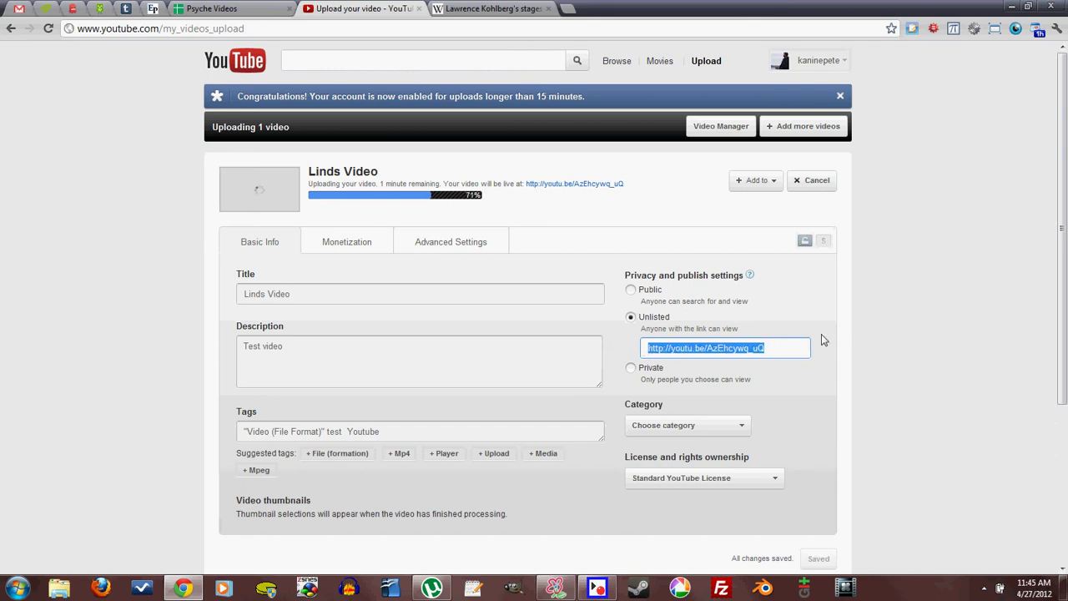
pyautogui.click(779, 323)
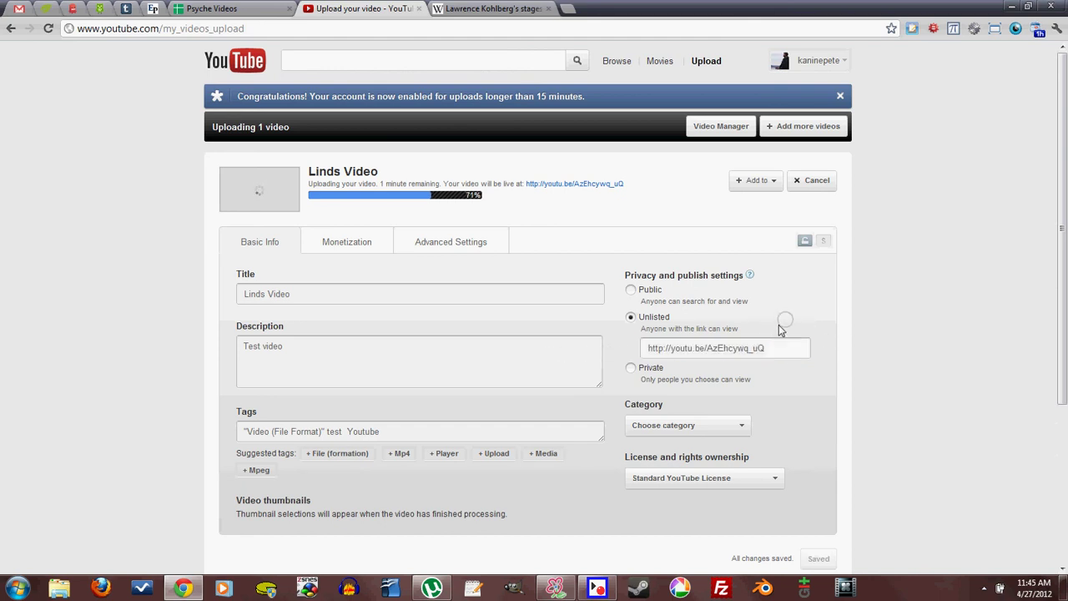
pyautogui.click(631, 289)
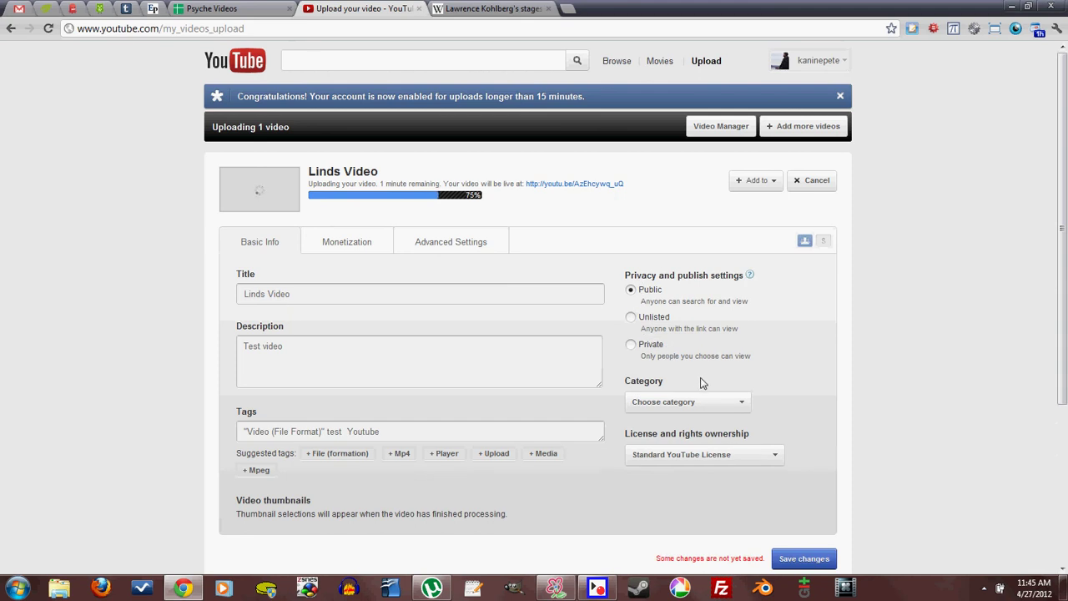
pyautogui.click(650, 354)
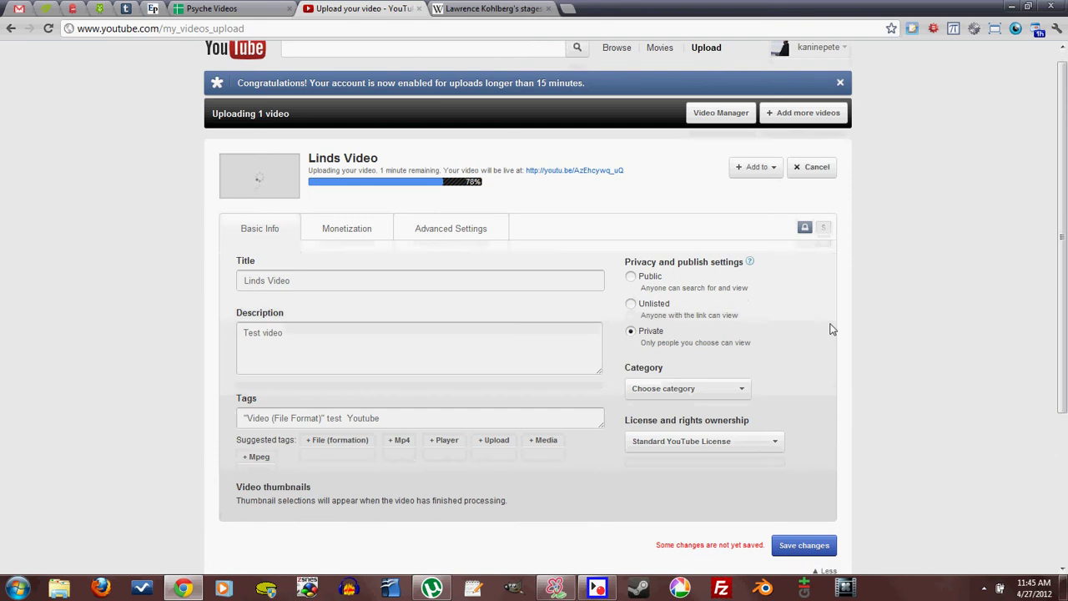
# Switch to Unlisted again to reselect the share link, then settle on Private.
pyautogui.scroll(-1, 764, 306)
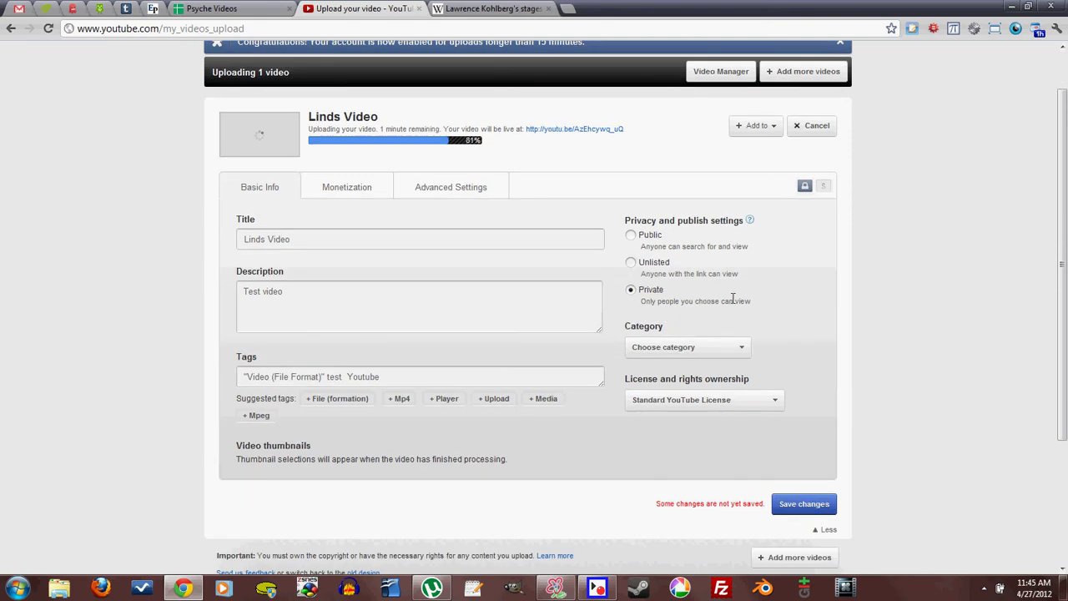
pyautogui.scroll(2, 822, 401)
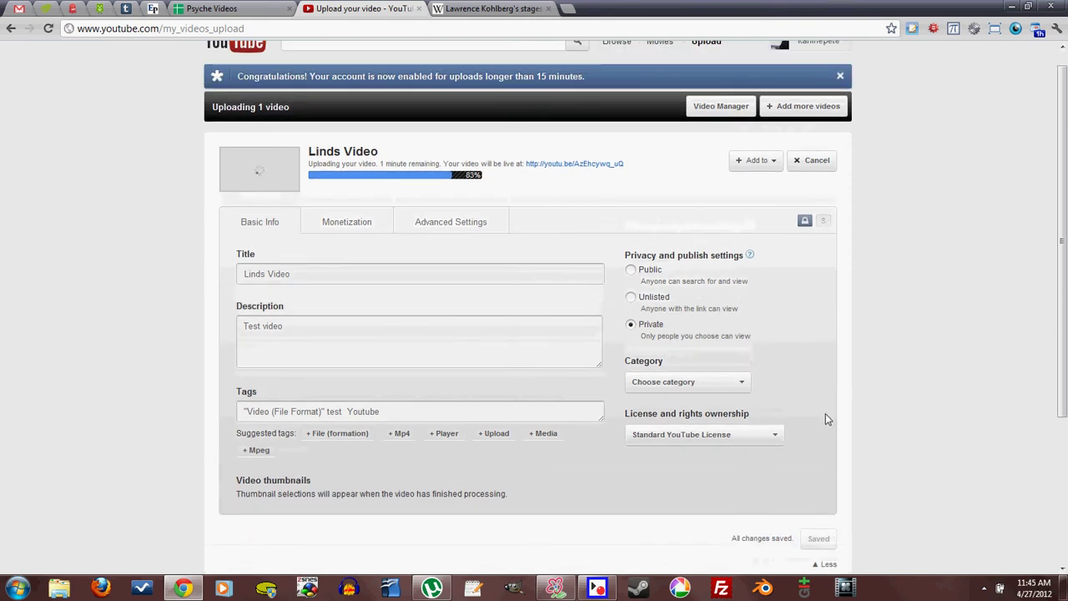
pyautogui.scroll(1, 806, 410)
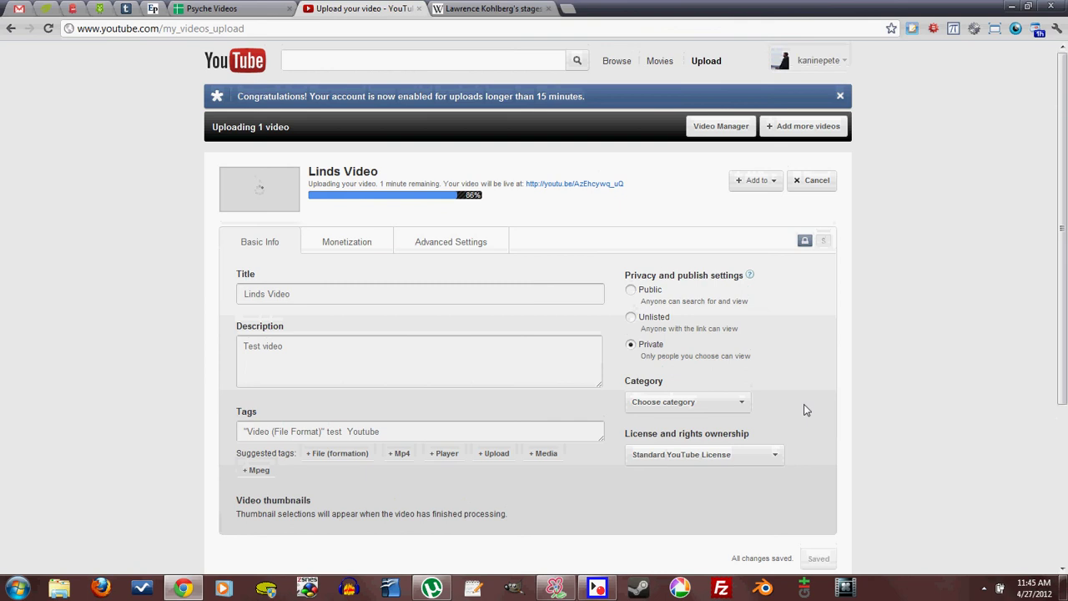
pyautogui.scroll(-1, 806, 409)
pyautogui.click(633, 272)
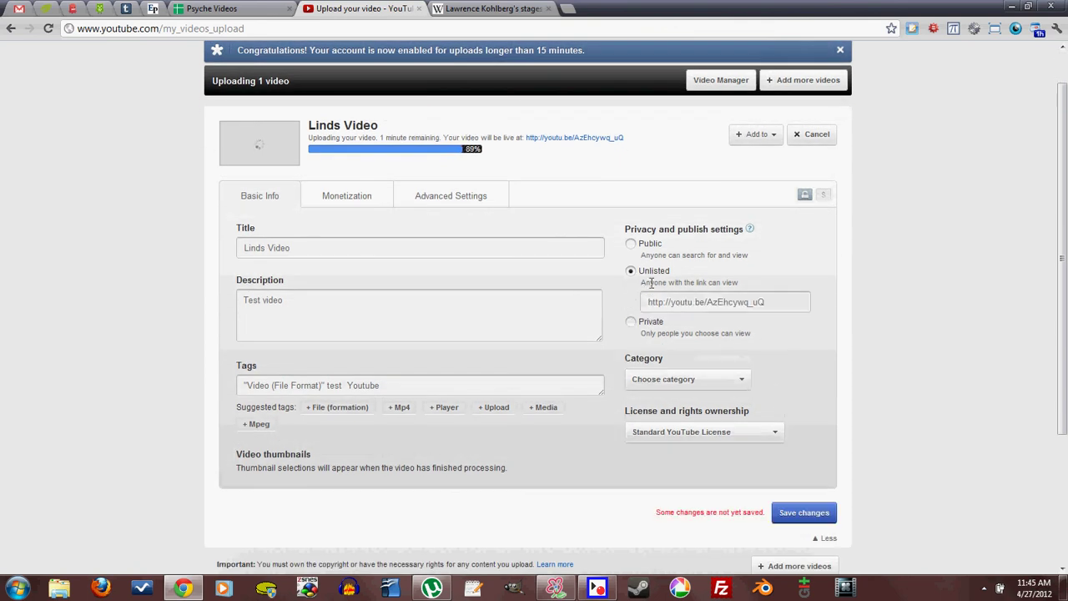
pyautogui.moveTo(772, 303); pyautogui.dragTo(662, 357)
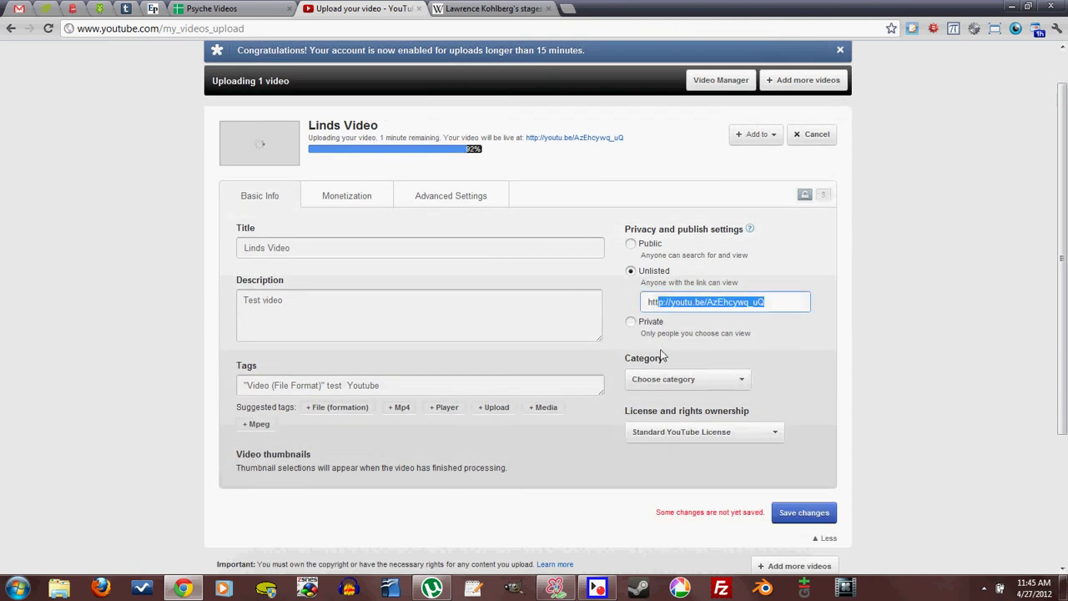
pyautogui.tripleClick(799, 368)
pyautogui.click(900, 293)
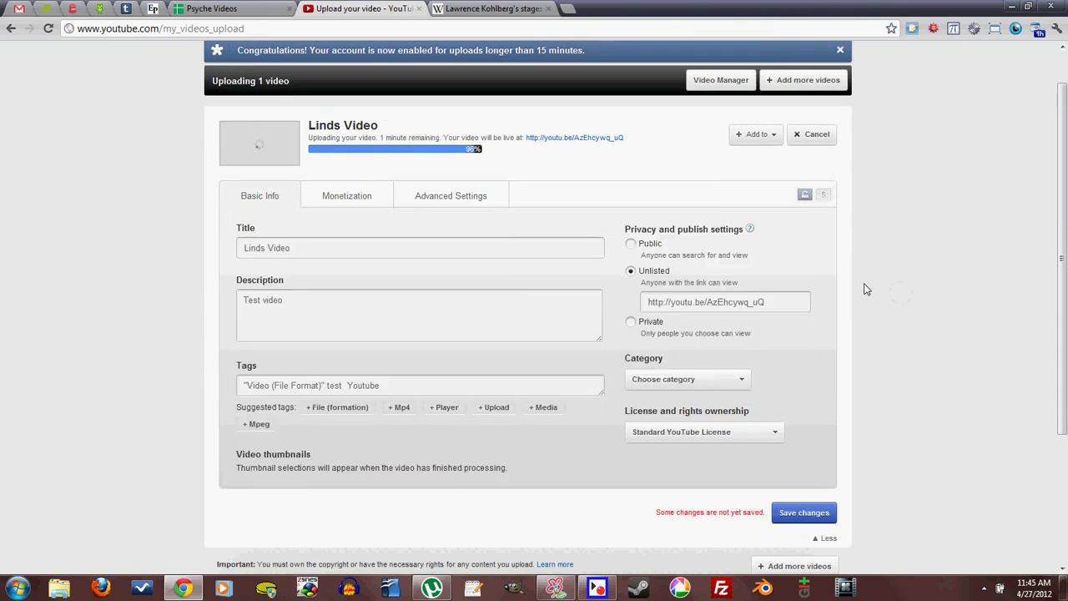
pyautogui.tripleClick(632, 326)
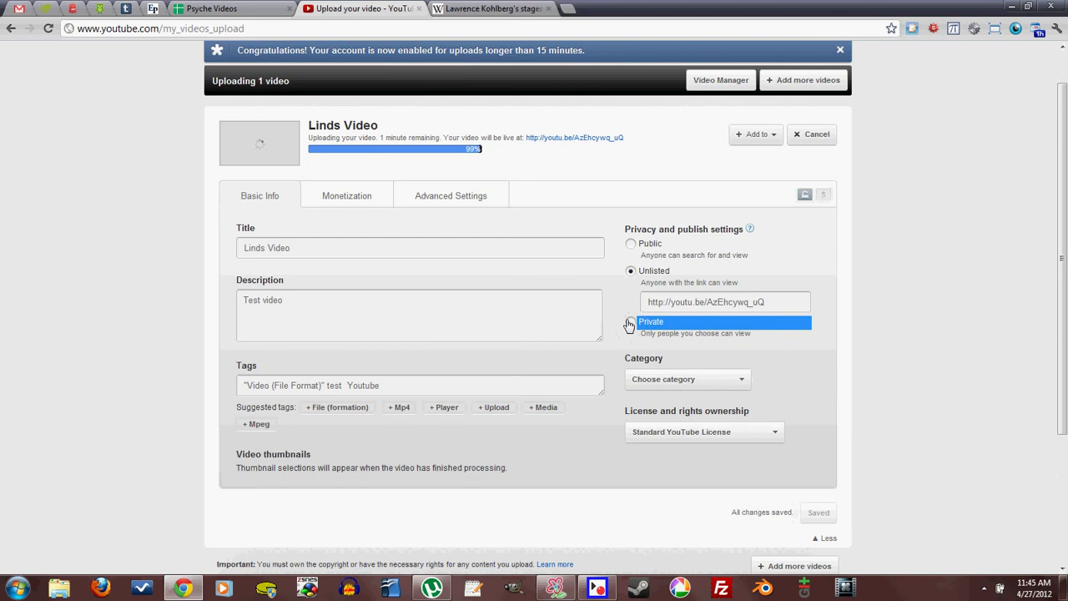
pyautogui.click(631, 322)
# Dismiss the upload-complete congratulations notice while processing finishes.
pyautogui.click(788, 309)
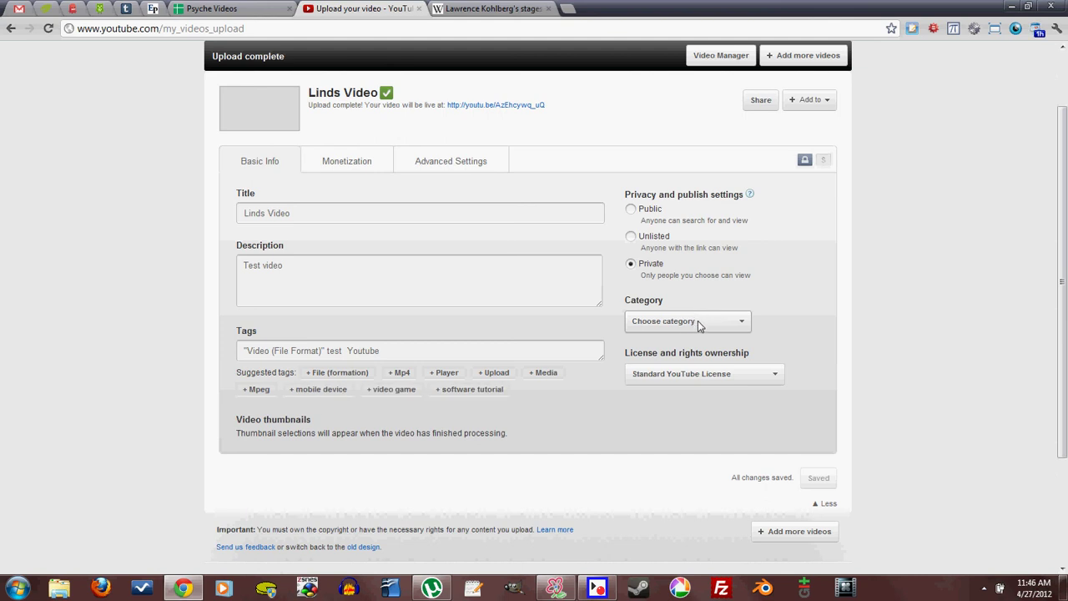
# Keep Linds Video Private and choose Education as its category.
pyautogui.click(632, 238)
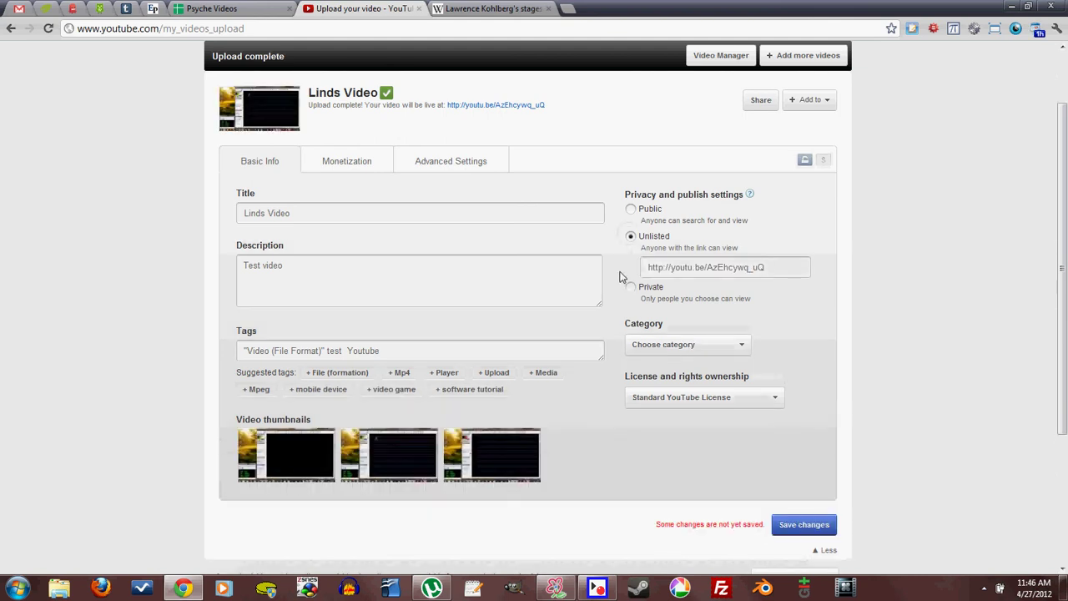
pyautogui.click(630, 285)
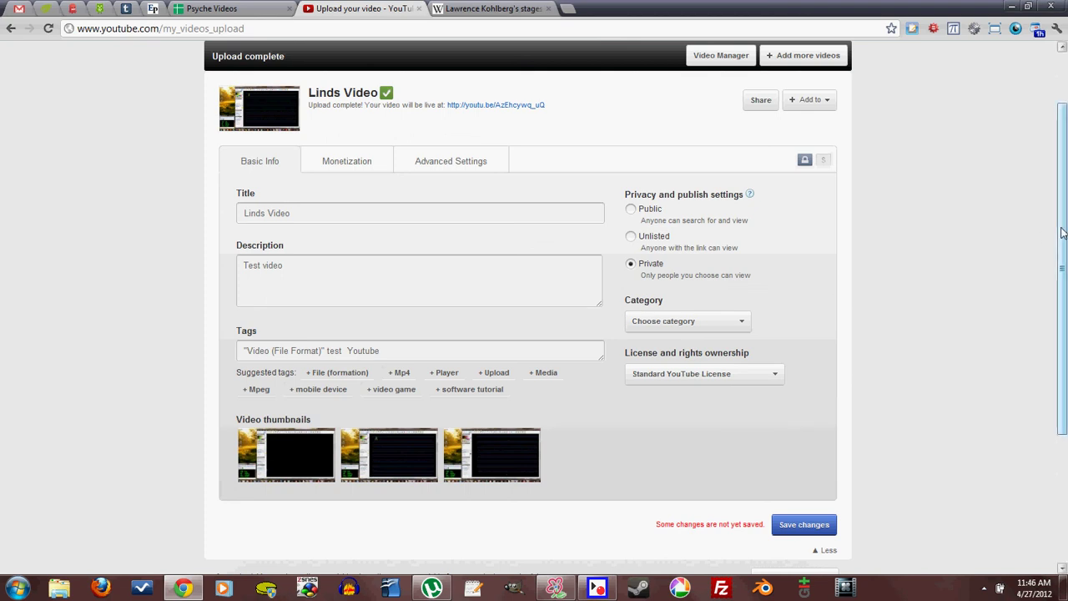
pyautogui.moveTo(1055, 227); pyautogui.dragTo(1053, 253)
pyautogui.click(724, 282)
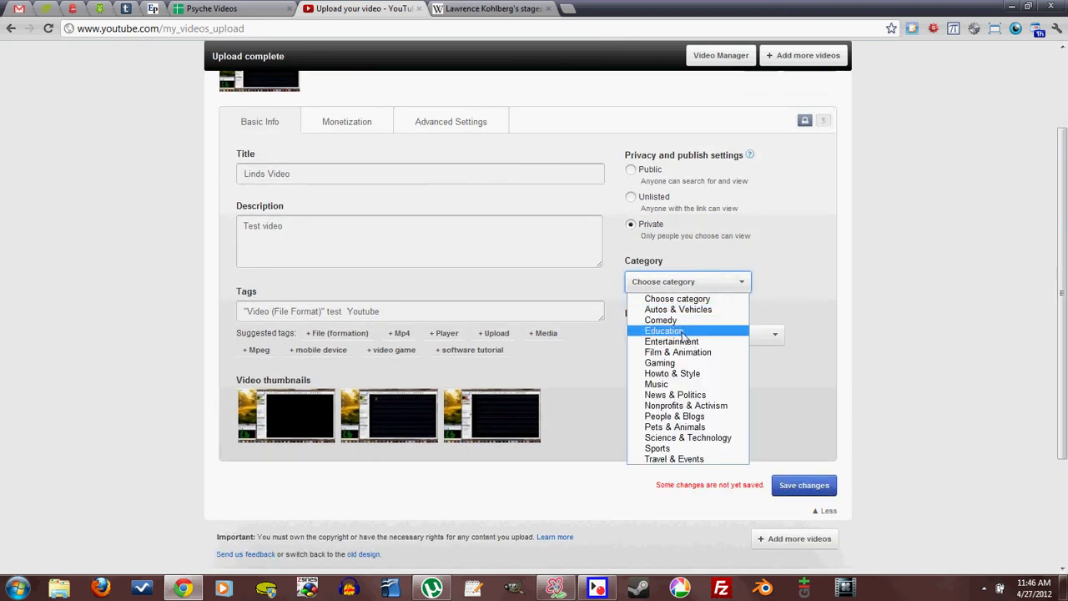
pyautogui.click(689, 331)
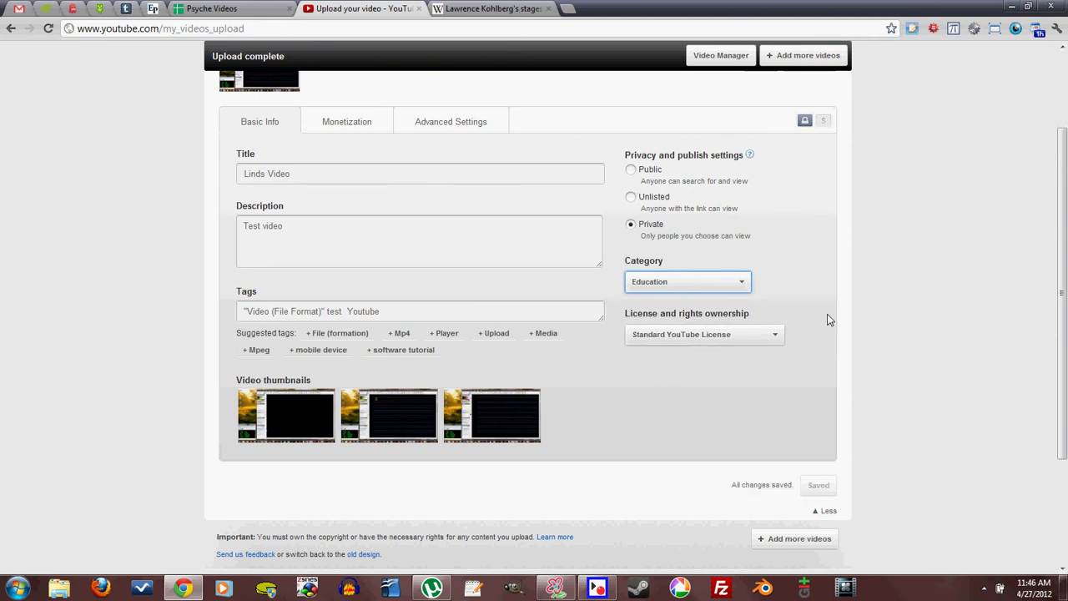
# Set the video's license to Creative Commons - Attribution.
pyautogui.click(735, 358)
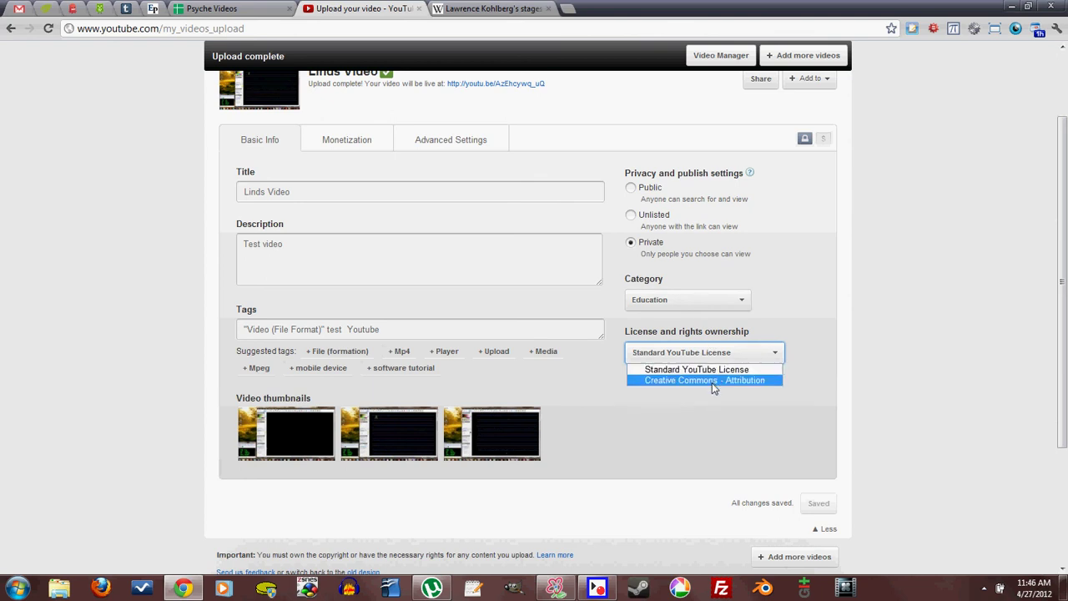
pyautogui.click(711, 380)
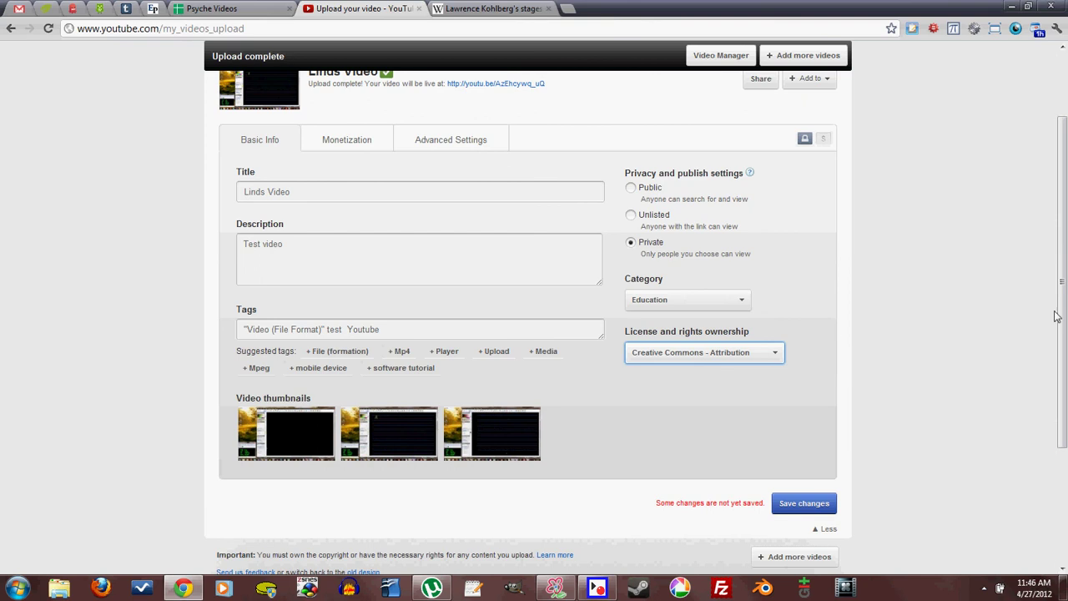
pyautogui.moveTo(1057, 309); pyautogui.dragTo(1056, 297)
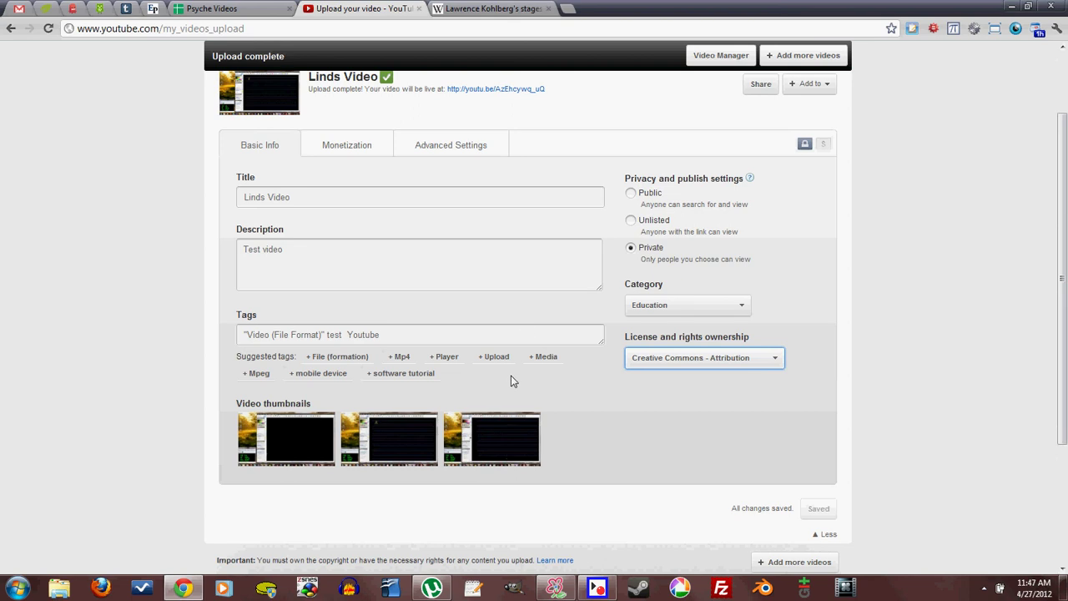
pyautogui.click(754, 361)
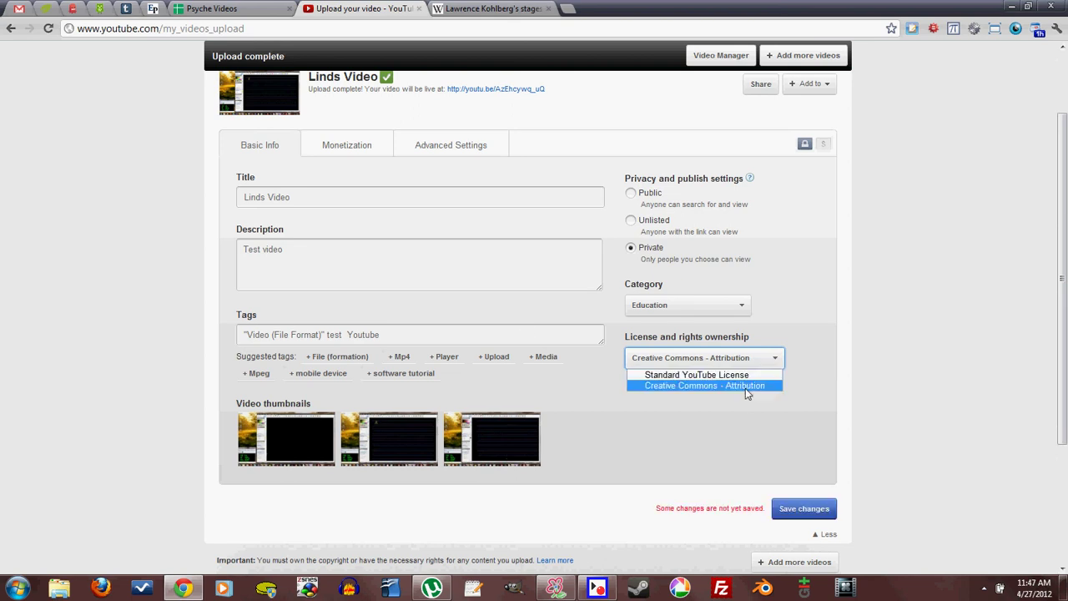
pyautogui.click(749, 378)
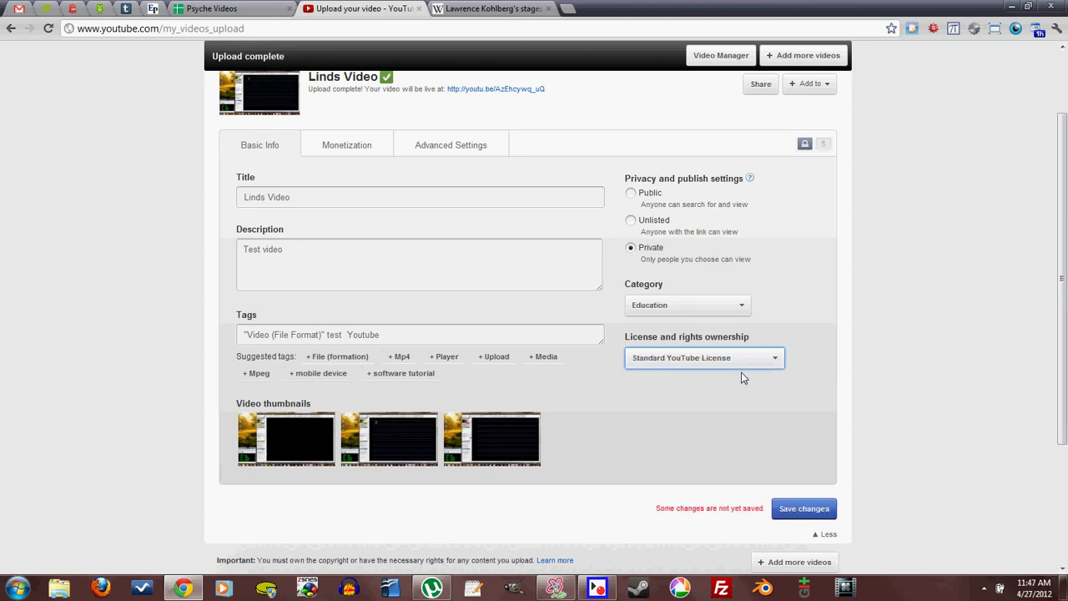
pyautogui.click(741, 358)
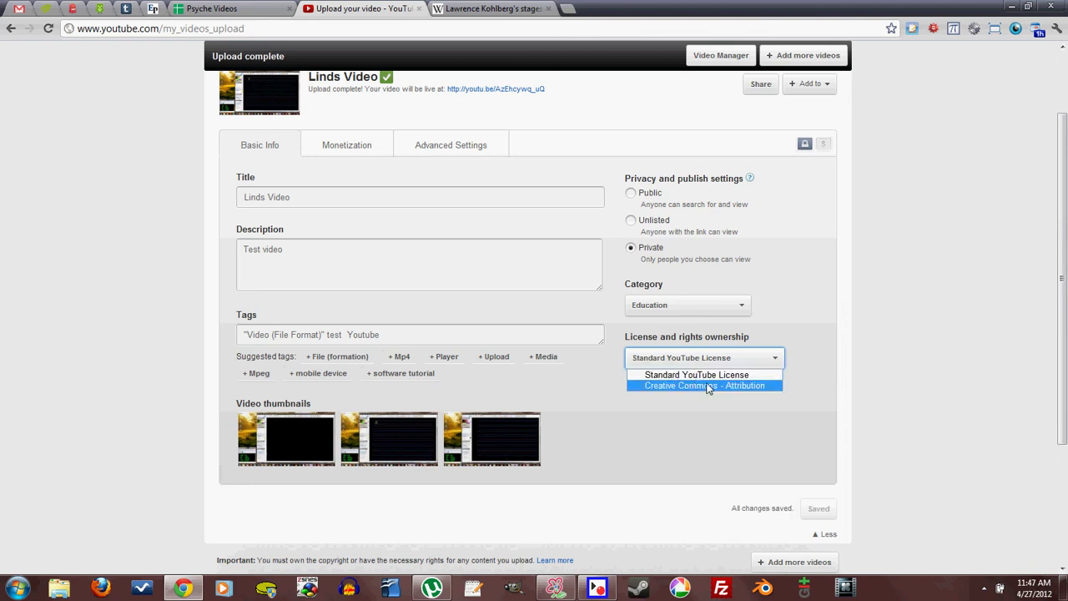
pyautogui.click(711, 386)
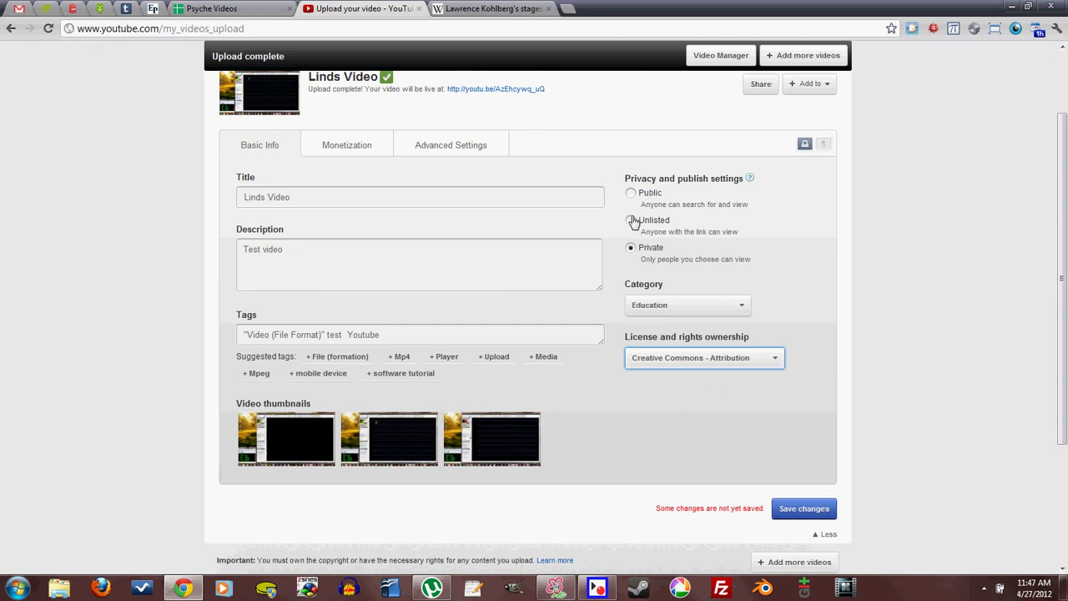
# Scroll back up and bring up the video's Monetization settings.
pyautogui.click(632, 159)
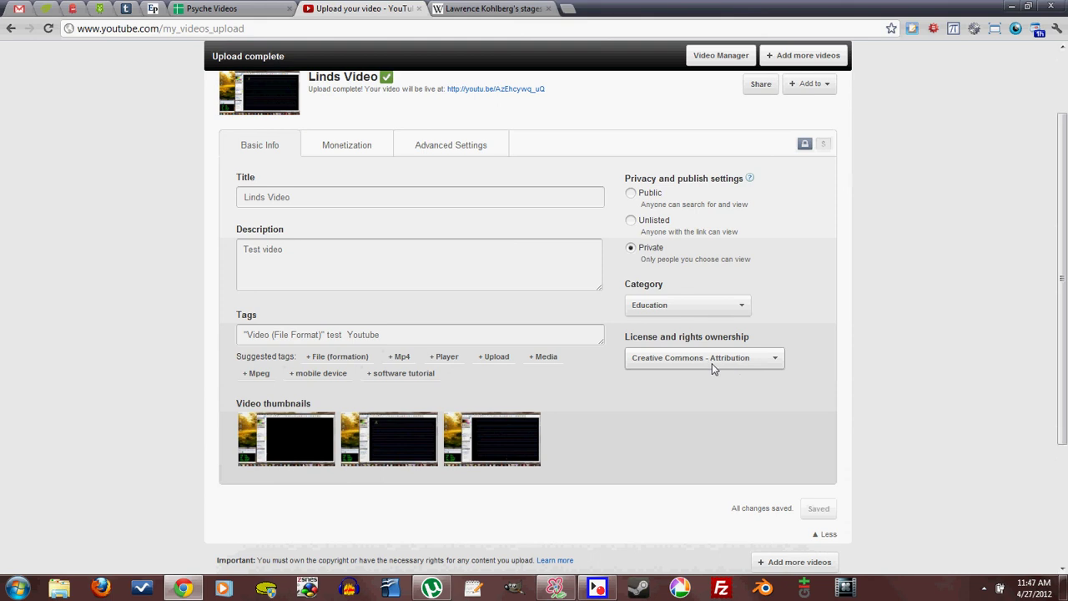
pyautogui.scroll(1, 1063, 234)
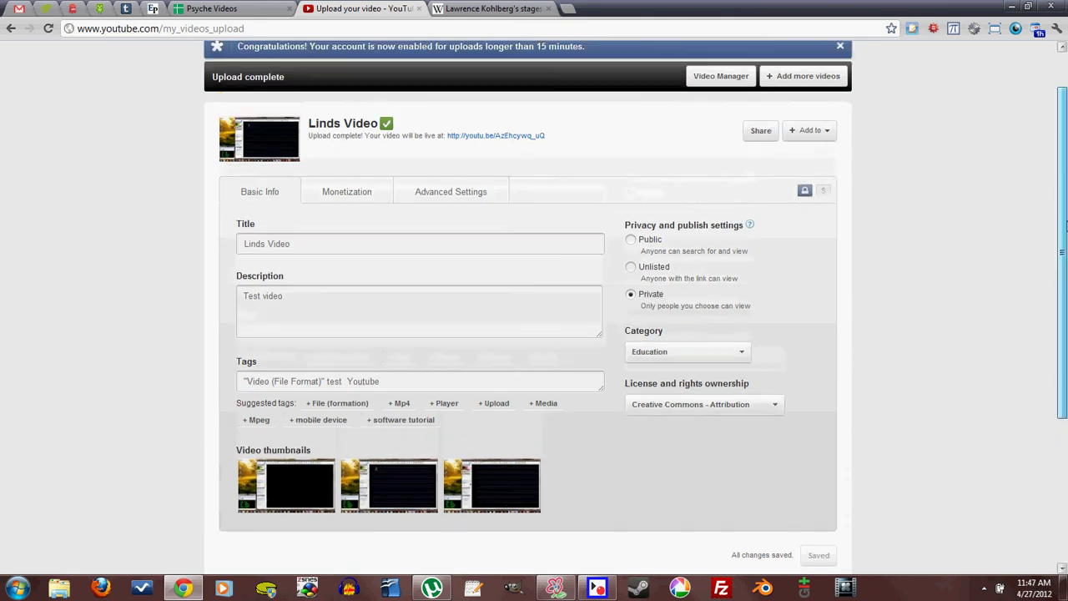
pyautogui.scroll(1, 1064, 225)
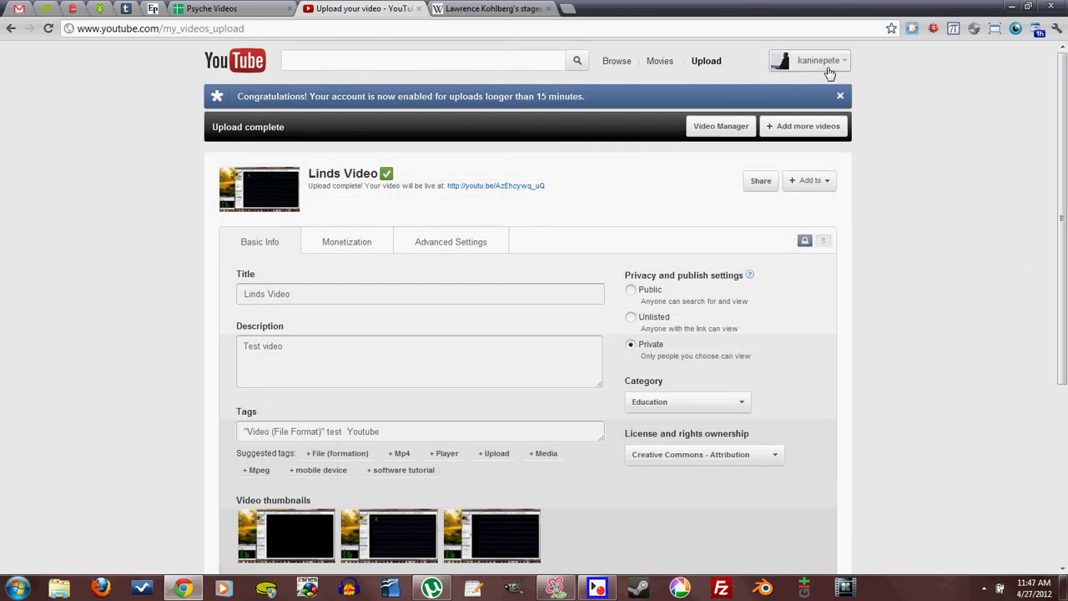
pyautogui.scroll(-3, 1044, 268)
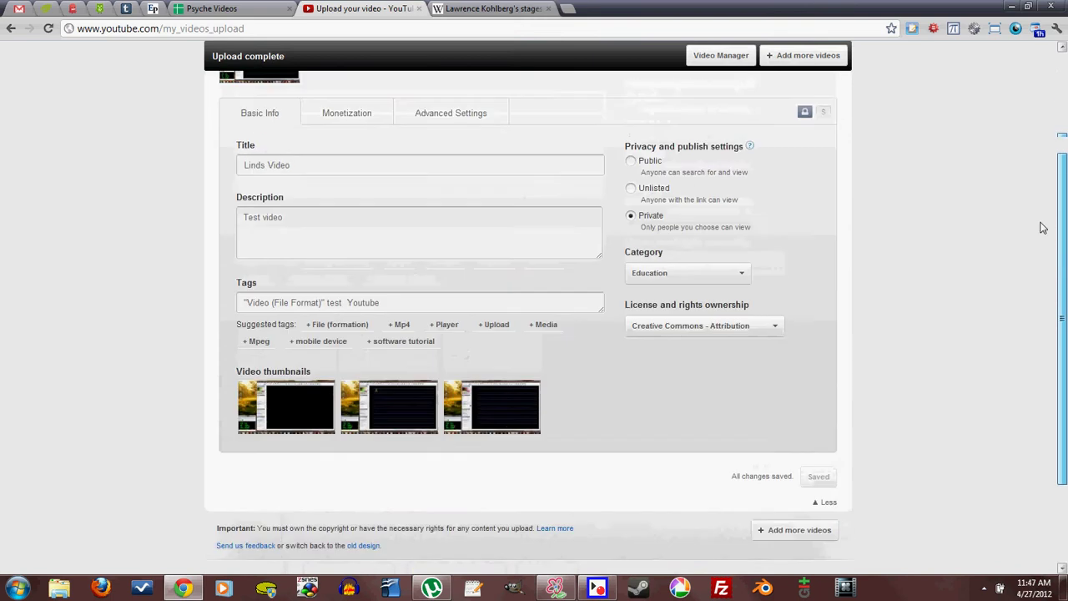
pyautogui.scroll(1, 1042, 213)
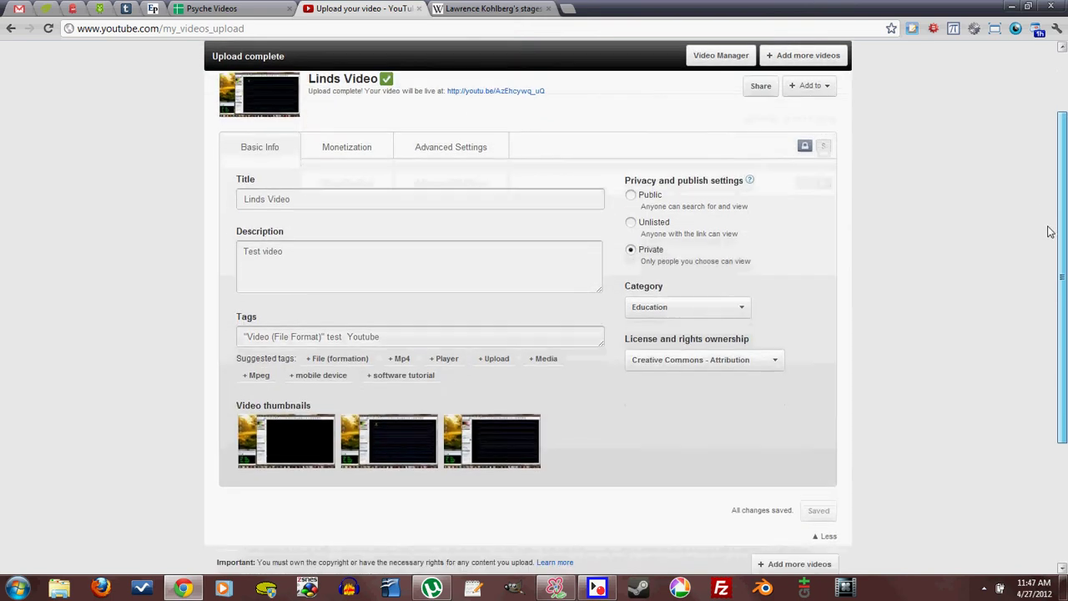
pyautogui.scroll(1, 1052, 228)
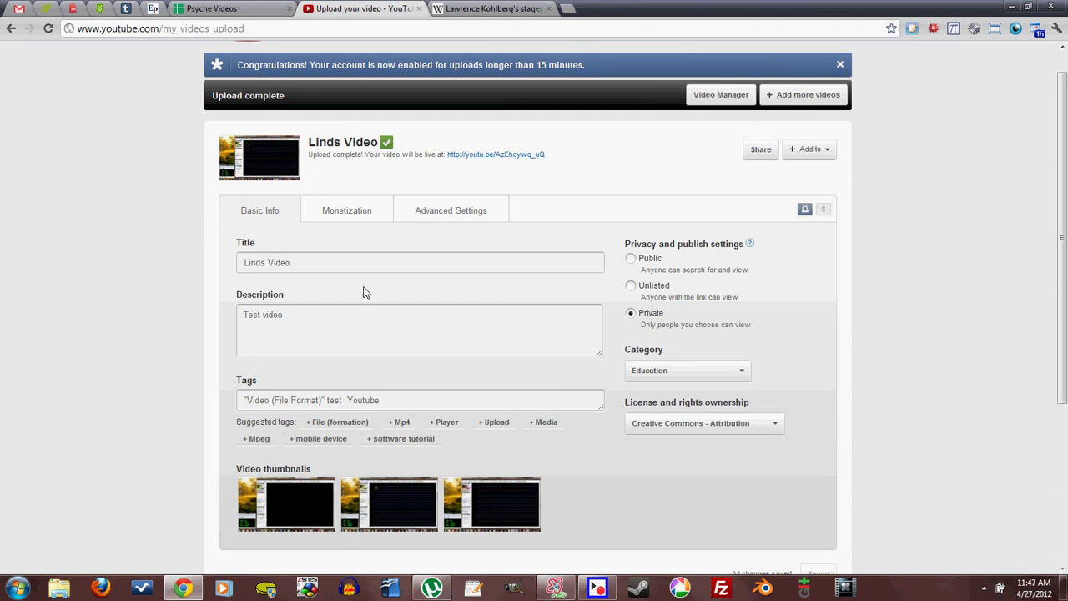
pyautogui.click(359, 211)
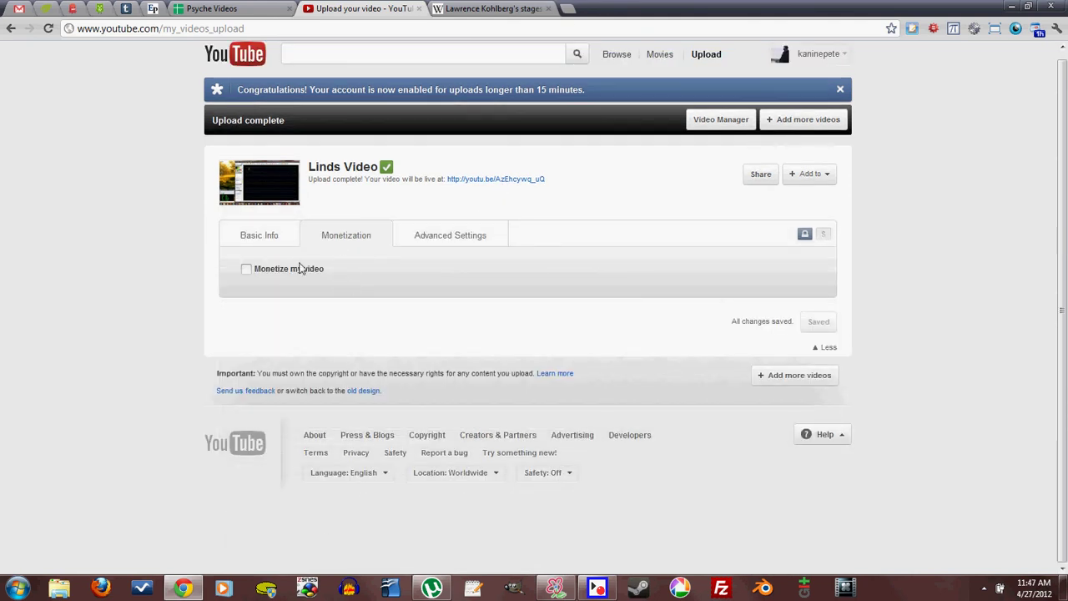
# Enable Monetize my video, accept the rights confirmation, and leave paid product placement unchecked.
pyautogui.click(245, 269)
pyautogui.scroll(-1, 243, 292)
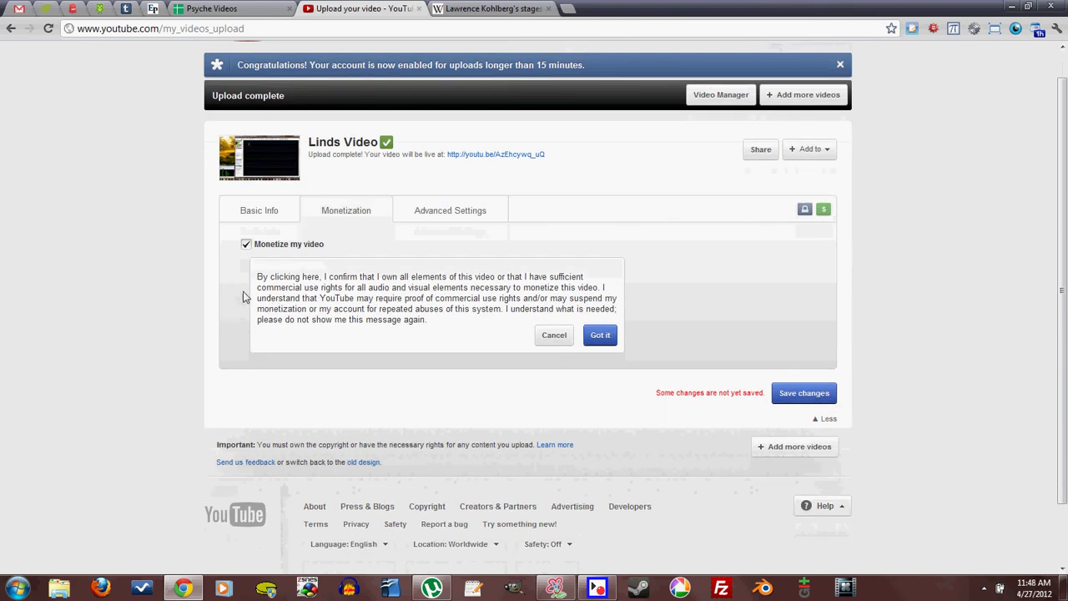
pyautogui.click(600, 335)
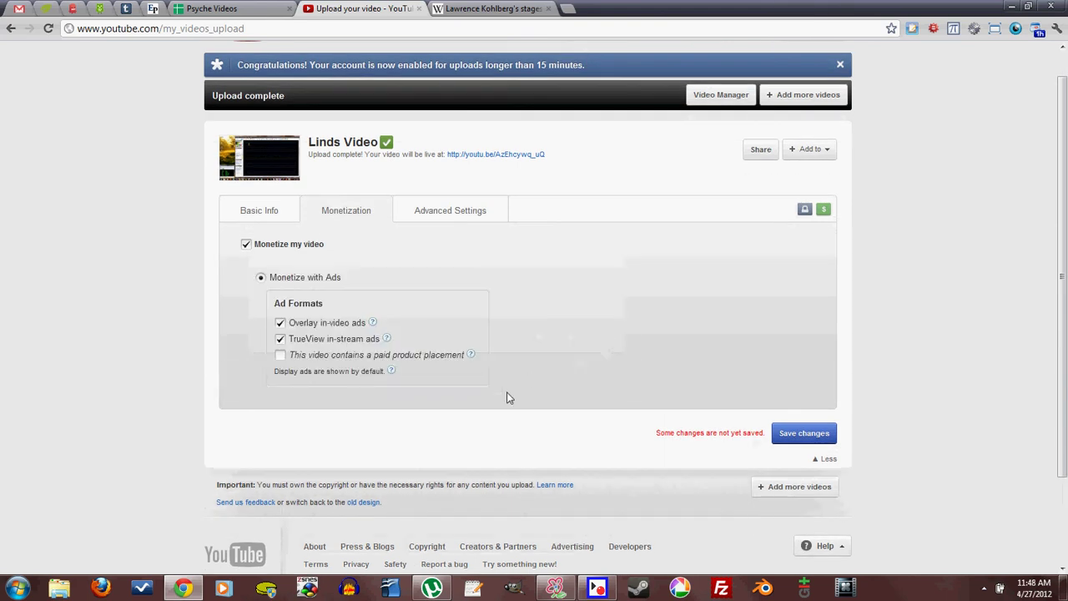
pyautogui.scroll(-1, 534, 367)
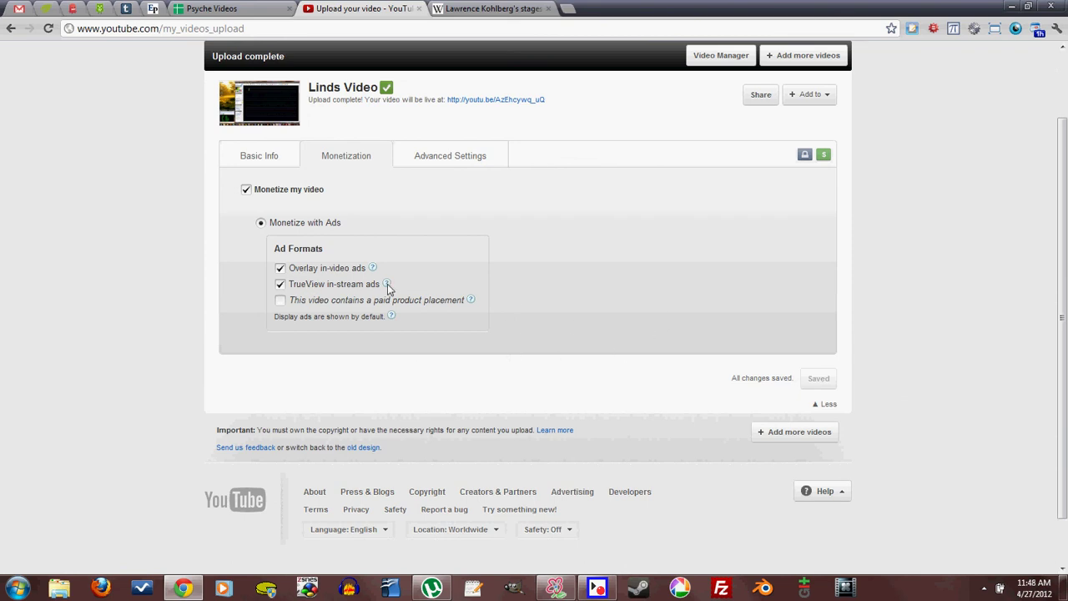
pyautogui.moveTo(388, 286)
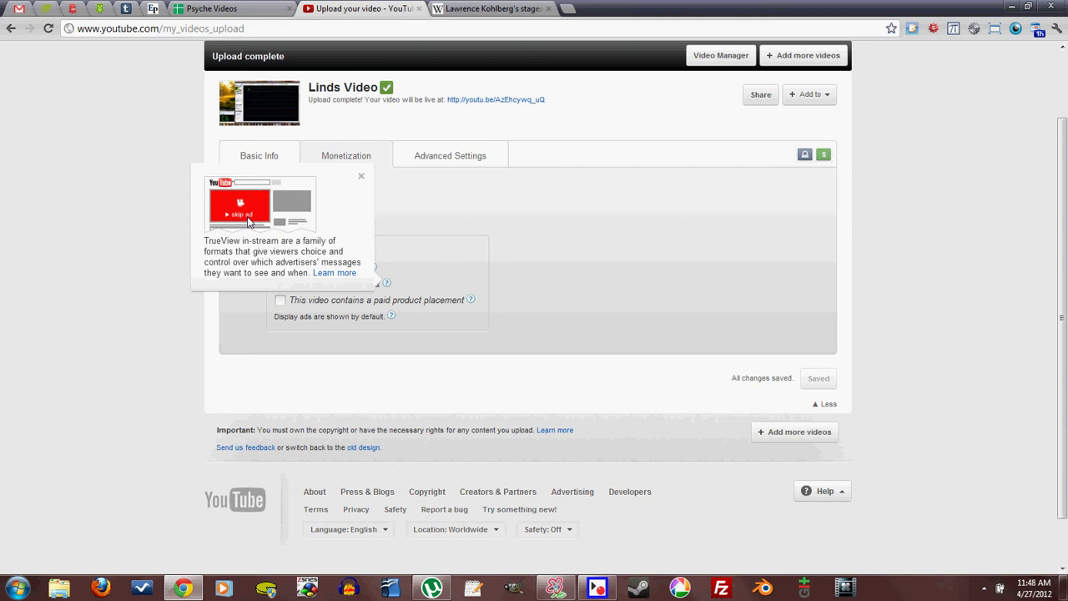
pyautogui.click(361, 177)
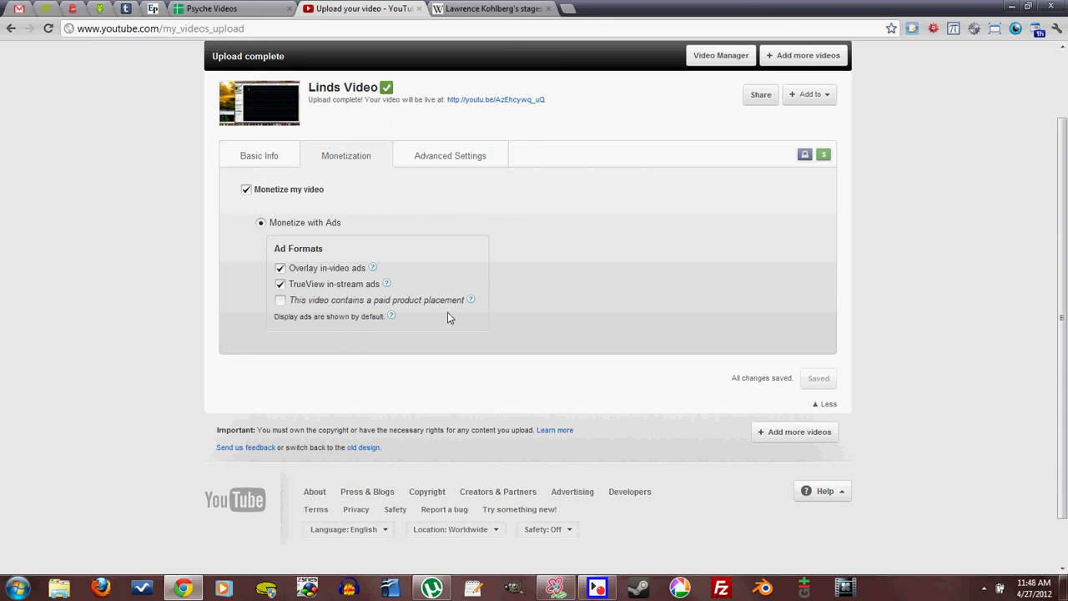
pyautogui.click(289, 301)
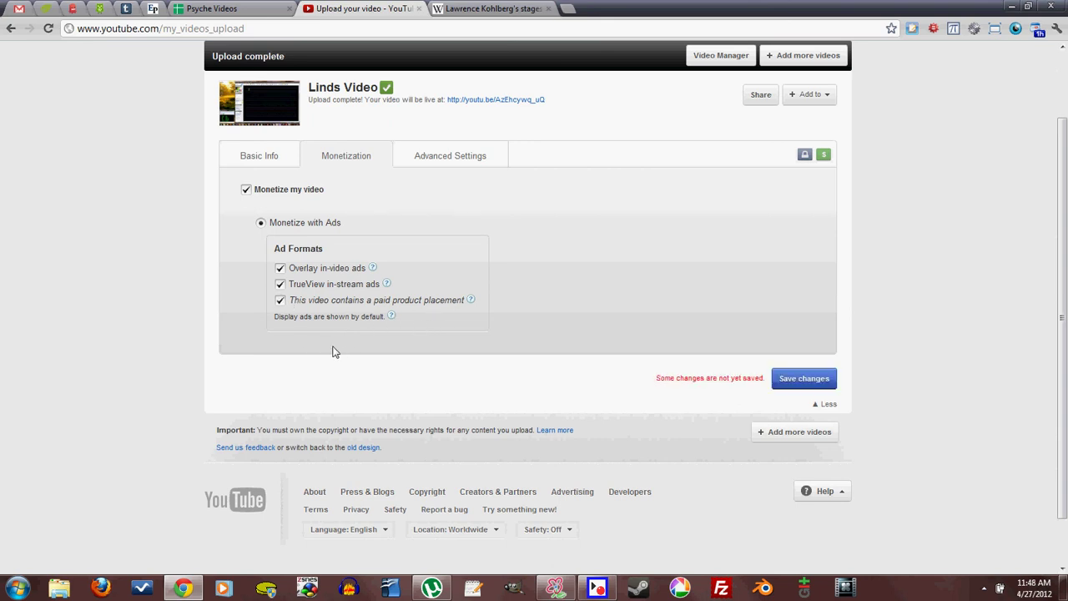
pyautogui.click(280, 301)
pyautogui.click(449, 161)
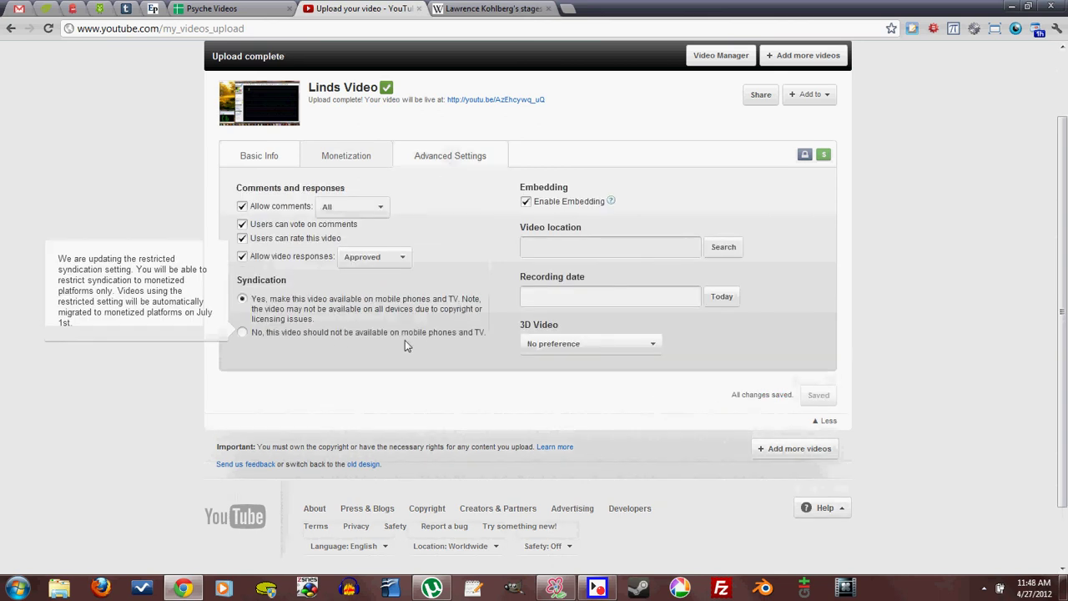
pyautogui.click(242, 206)
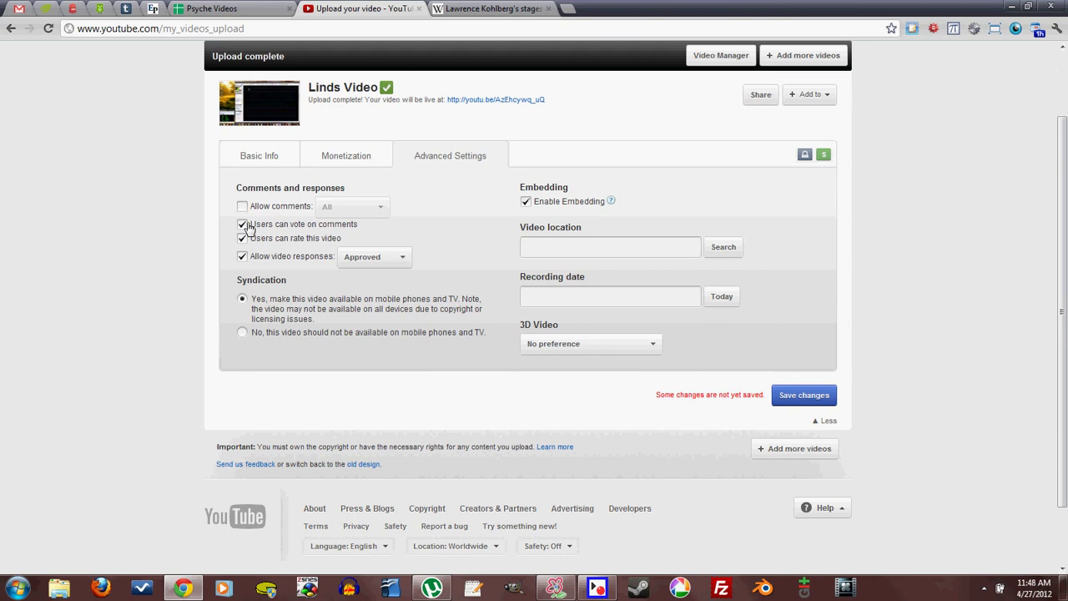
pyautogui.click(242, 224)
pyautogui.click(242, 239)
pyautogui.click(361, 257)
pyautogui.click(382, 240)
pyautogui.click(242, 239)
pyautogui.click(242, 224)
pyautogui.click(242, 206)
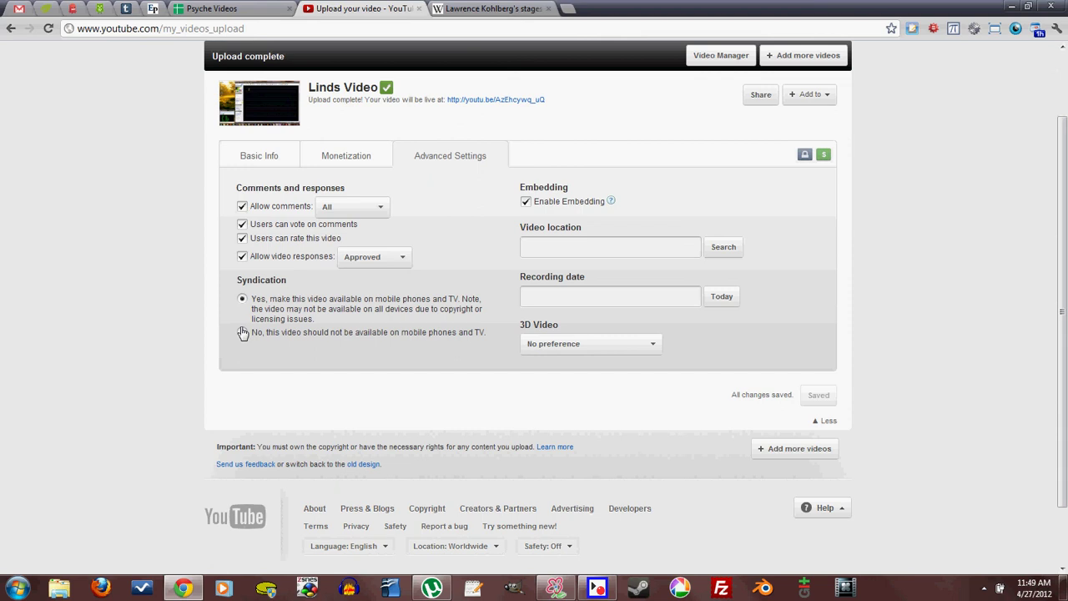
# Toggle syndication to No and back to Yes, click Enable Embedding, then switch to Khan Academy.
pyautogui.click(242, 332)
pyautogui.click(243, 299)
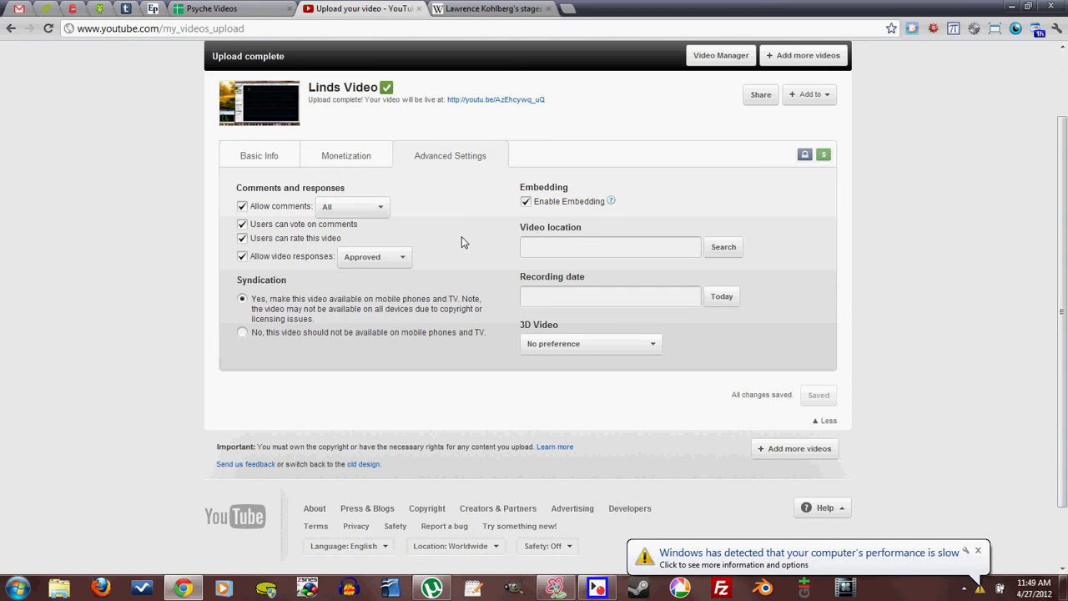
pyautogui.click(977, 550)
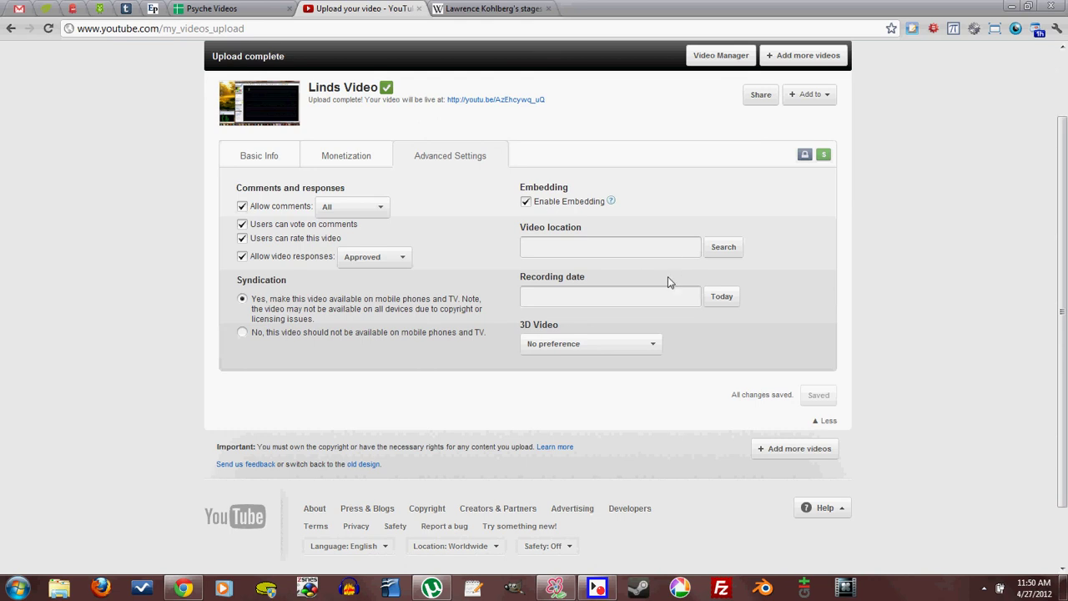
pyautogui.click(525, 203)
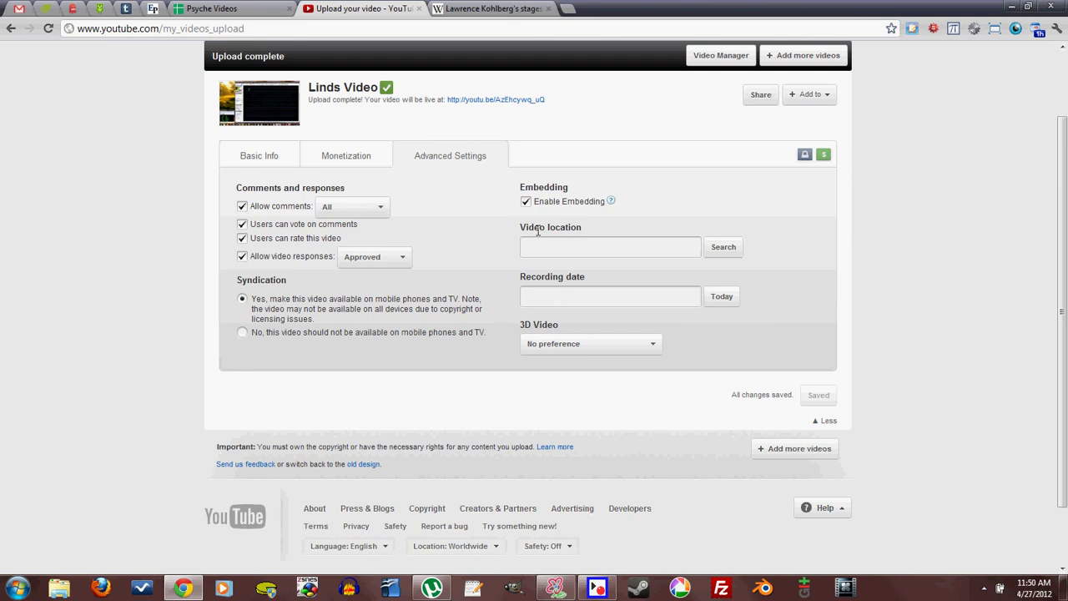
pyautogui.click(46, 8)
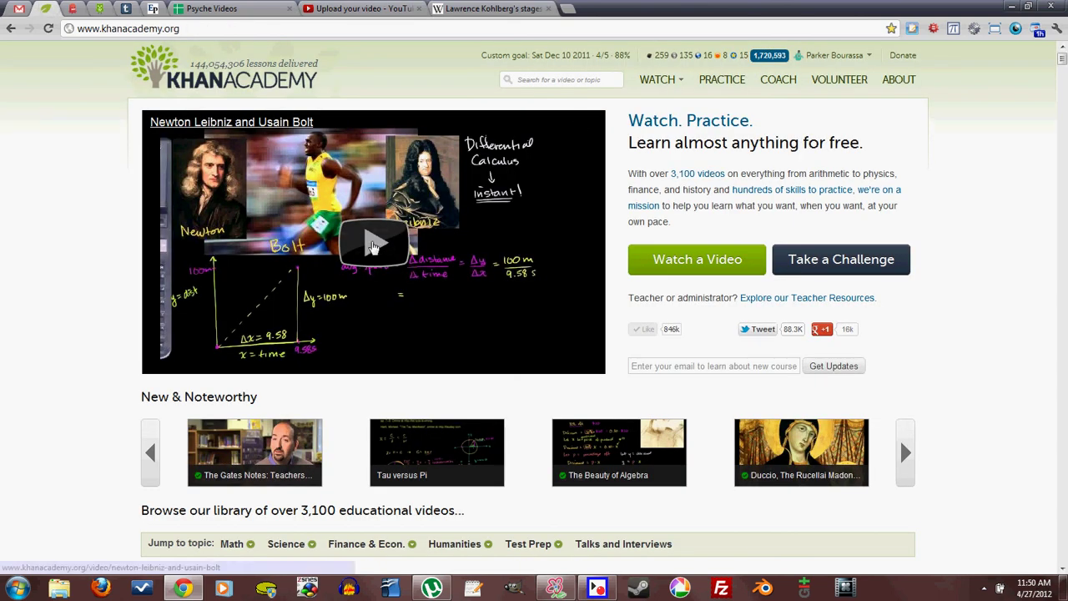
# Play and pause the featured Newton Leibniz and Usain Bolt video, then go back to the YouTube upload page.
pyautogui.click(374, 246)
pyautogui.click(162, 365)
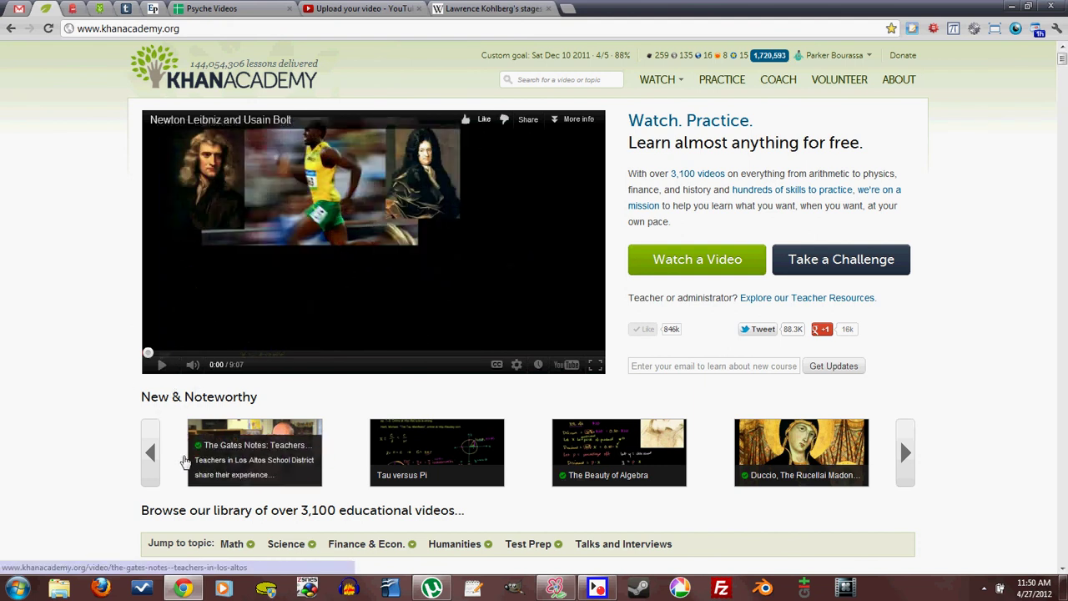
pyautogui.click(476, 8)
pyautogui.click(363, 10)
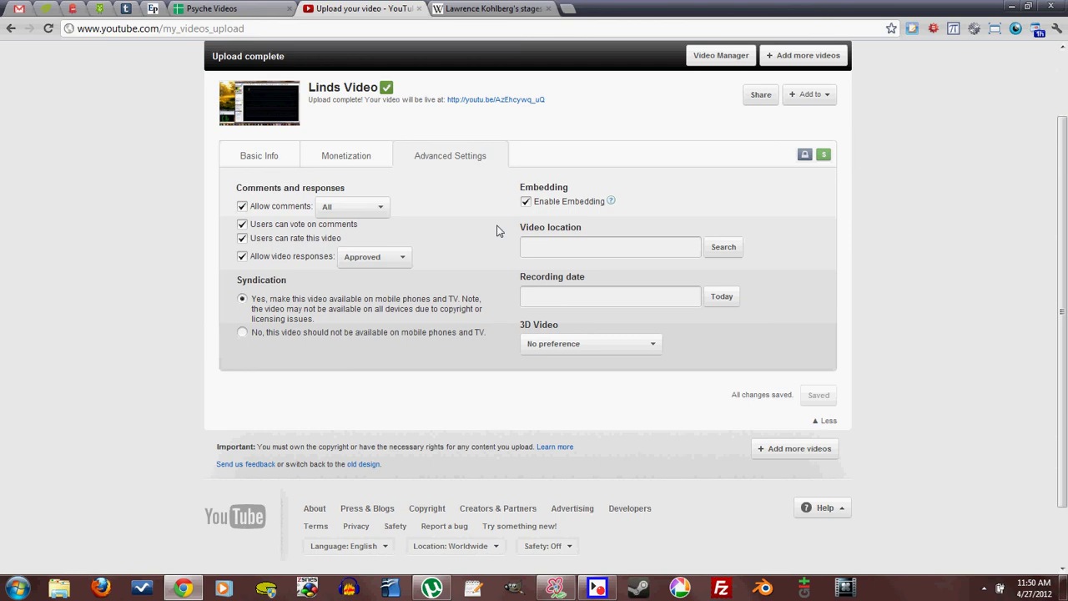
# Leave the 3D Video setting at No preference.
pyautogui.click(613, 344)
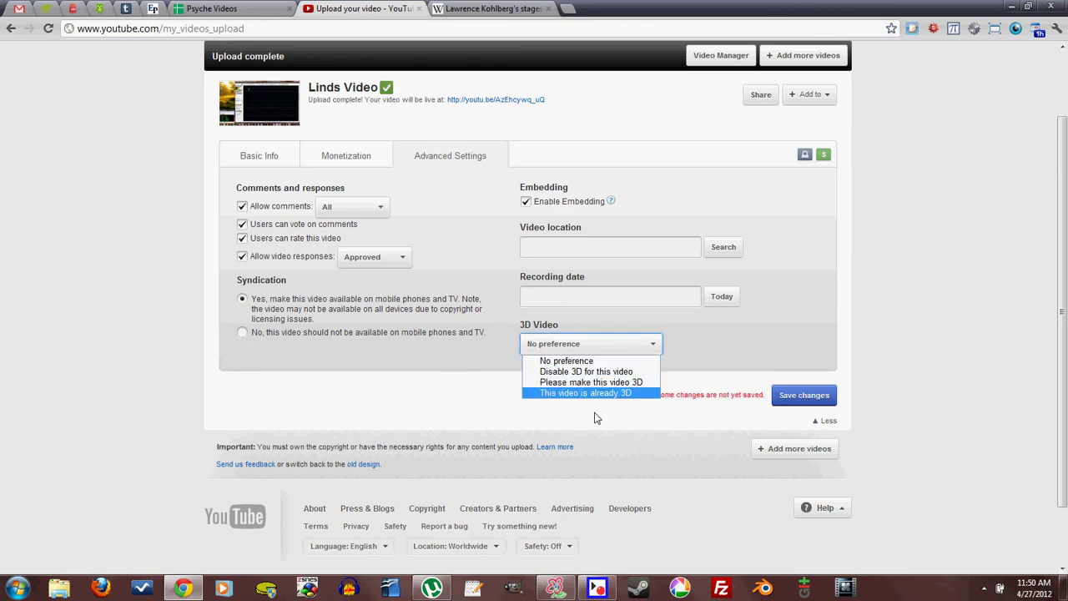
pyautogui.click(699, 353)
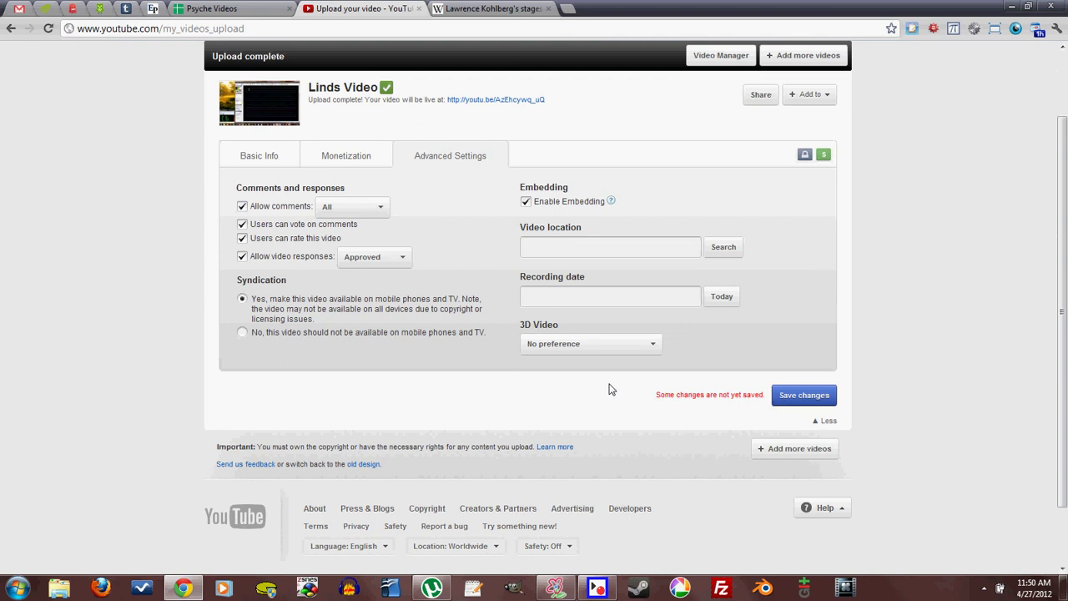
pyautogui.click(642, 300)
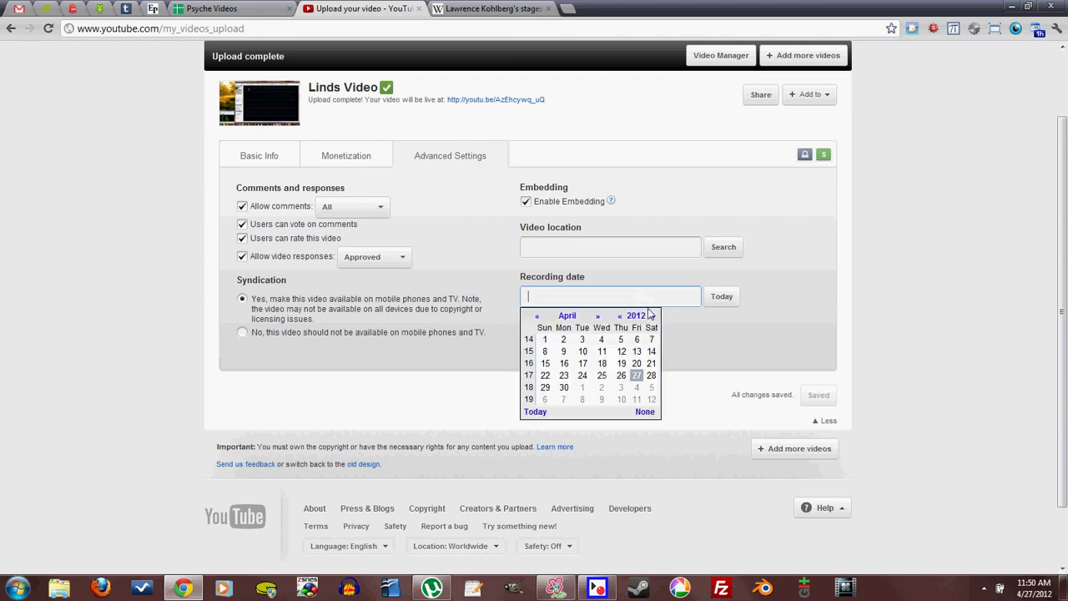
# Try a US northeast video location on the map, then clear it so the location stays empty.
pyautogui.click(616, 247)
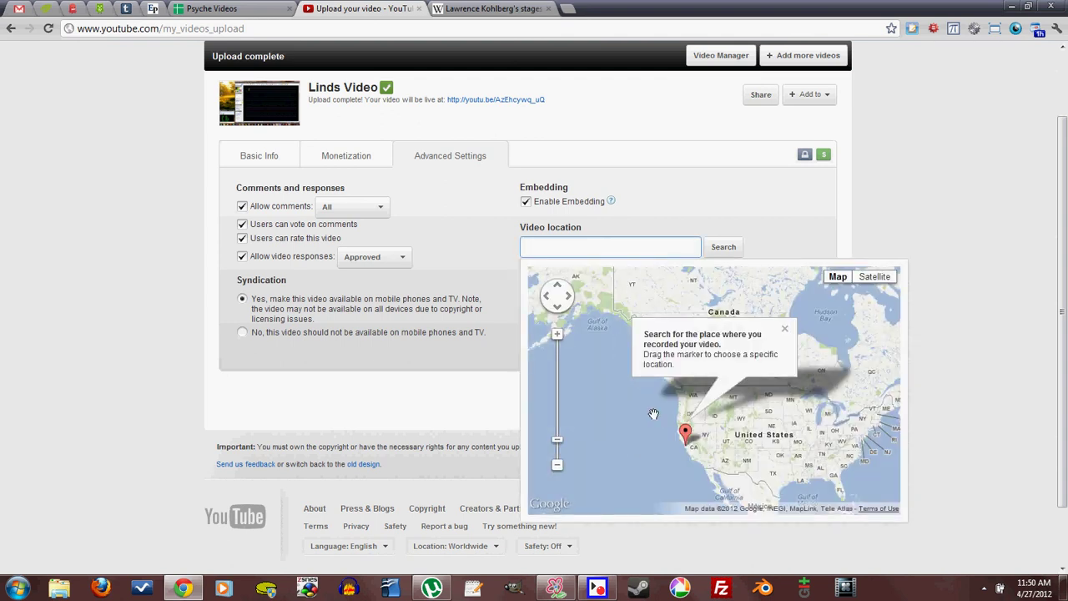
pyautogui.moveTo(686, 432)
pyautogui.mouseDown()
pyautogui.moveTo(714, 438)
pyautogui.moveTo(868, 409)
pyautogui.moveTo(813, 416)
pyautogui.mouseUp()
pyautogui.click(801, 219)
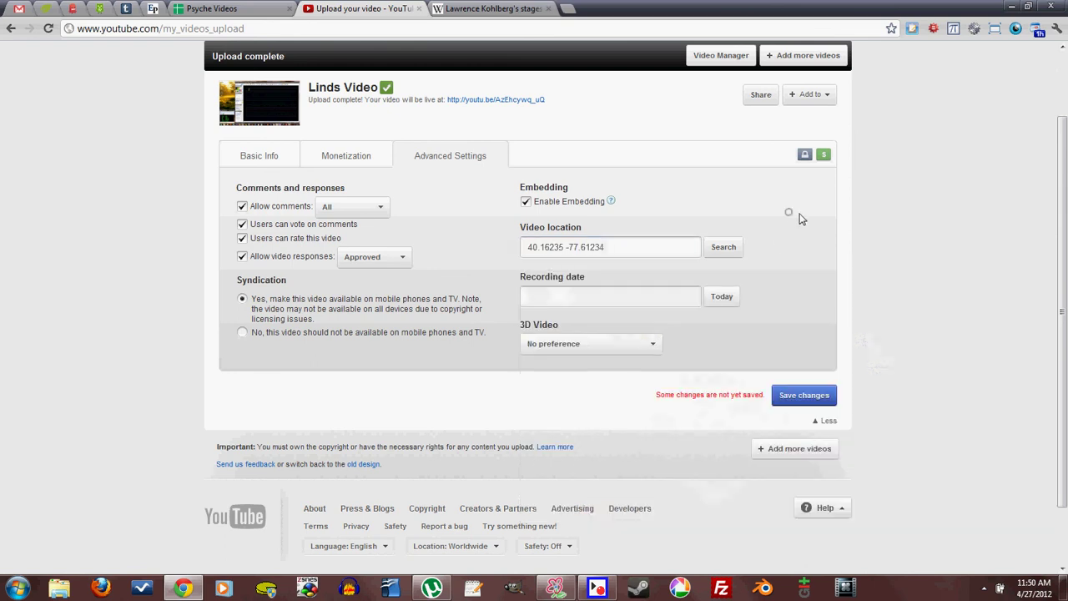
pyautogui.click(684, 248)
pyautogui.press('BackSpace')
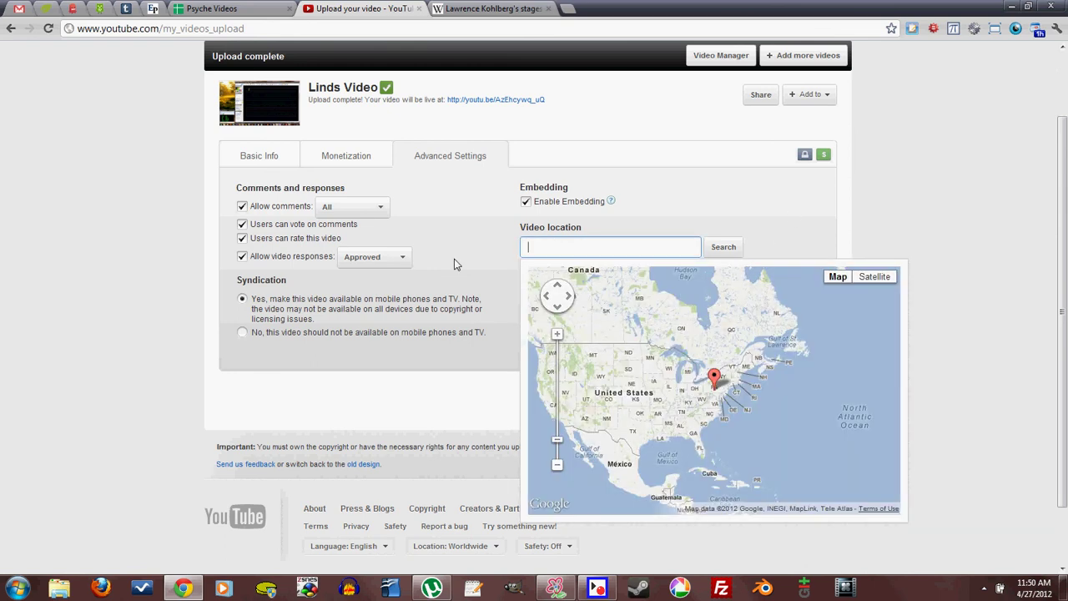
pyautogui.click(685, 200)
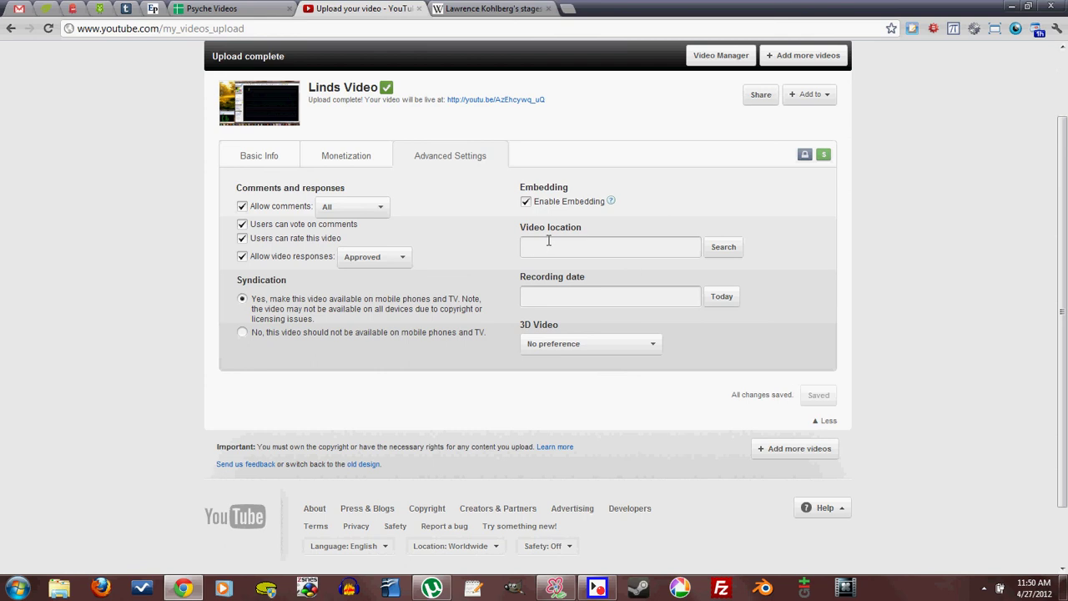
# Set the recording date to today, April 27, 2012, and save the changes.
pyautogui.click(582, 297)
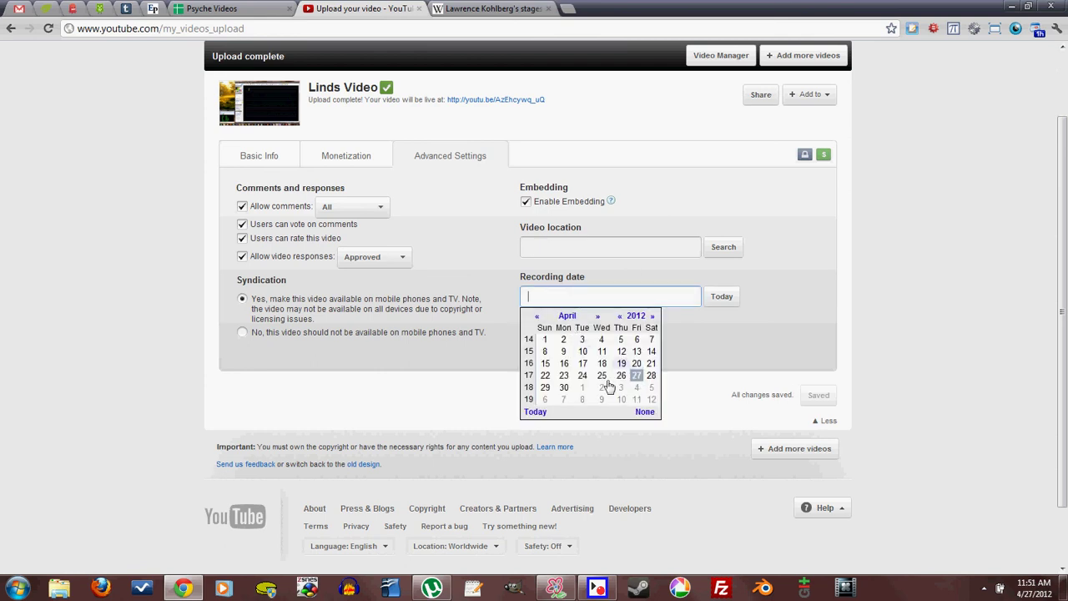
pyautogui.click(724, 299)
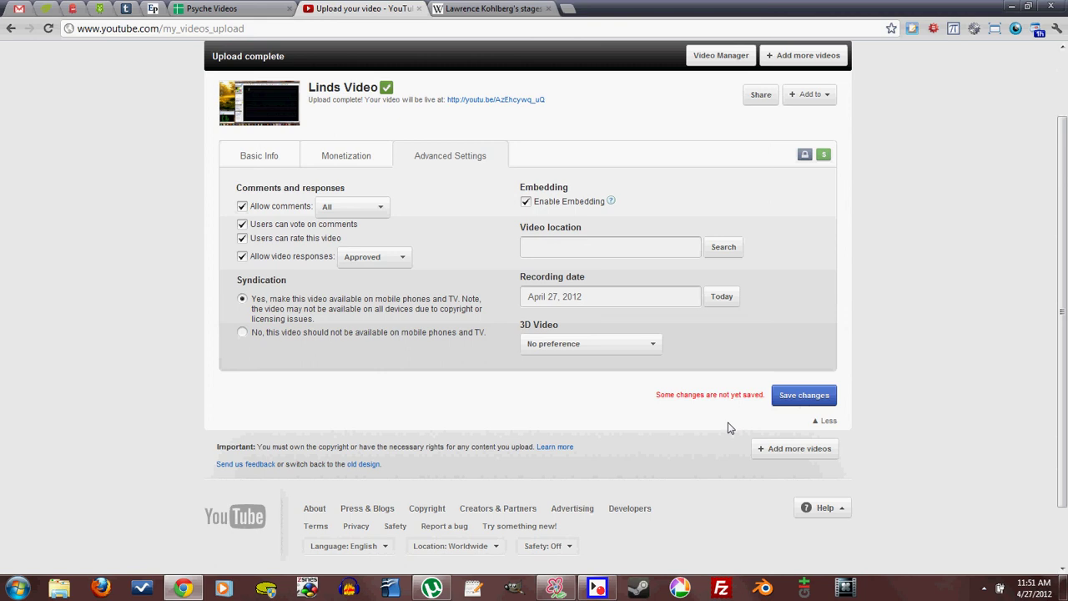
pyautogui.click(808, 396)
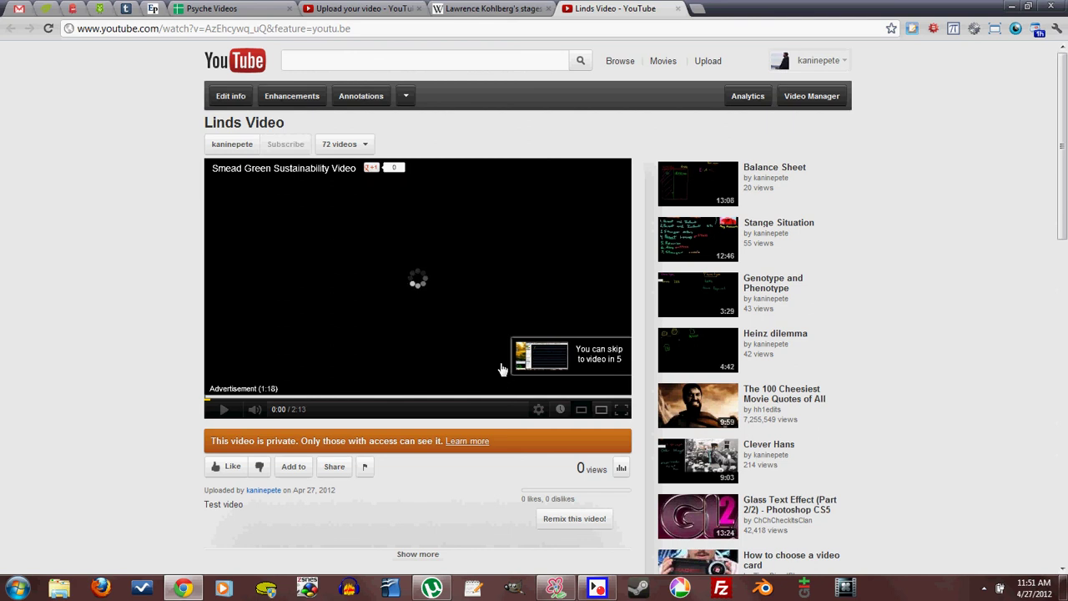
# Check the video's Monetization settings on the upload page, then close the Linds Video watch tab.
pyautogui.hotkey('ctrl', 'shift', 'Tab')
pyautogui.hotkey('ctrl', 'shift', 'Tab')
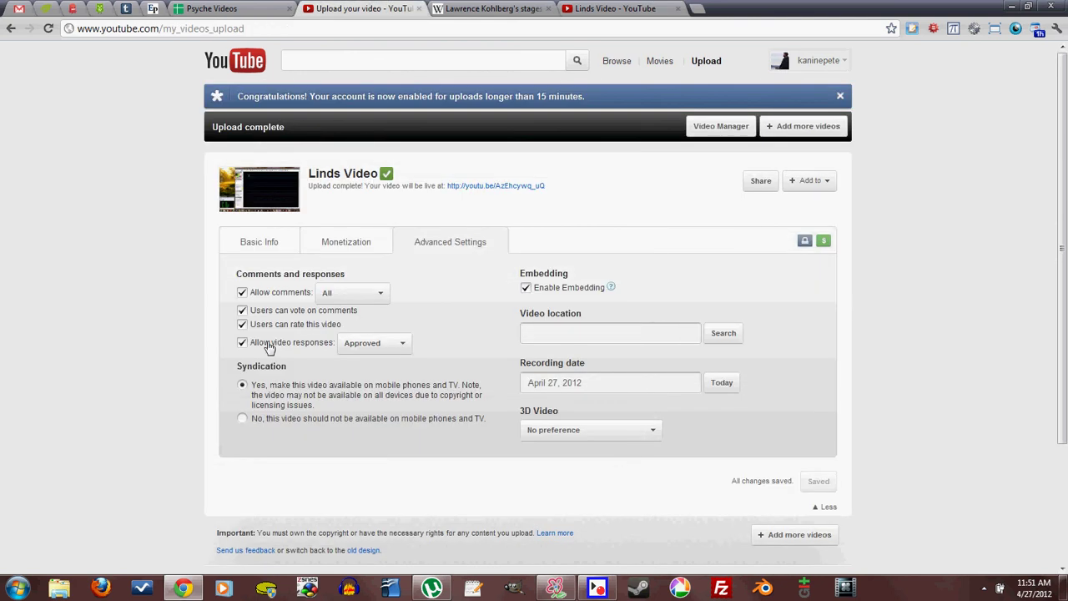
pyautogui.click(342, 238)
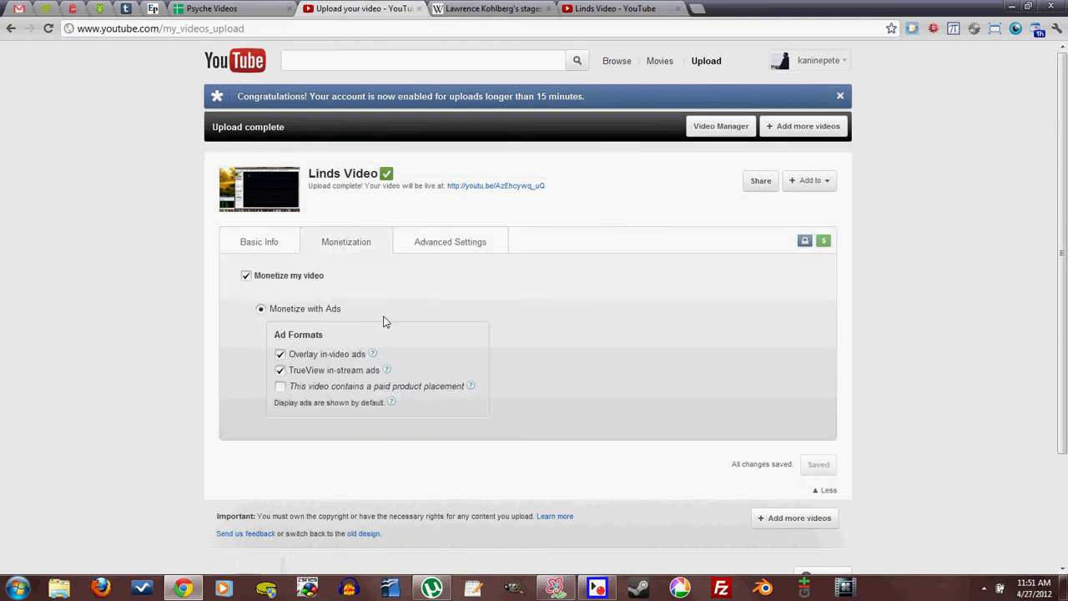
pyautogui.click(591, 7)
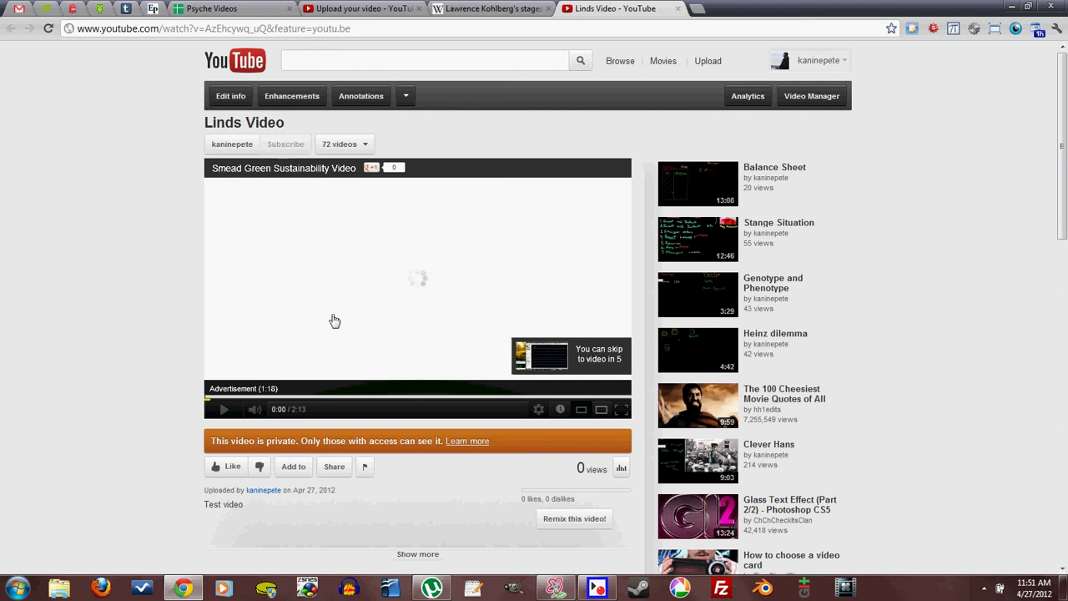
pyautogui.click(677, 8)
# Add Linds Video to the Favorites playlist, then view and close its share panel.
pyautogui.click(360, 8)
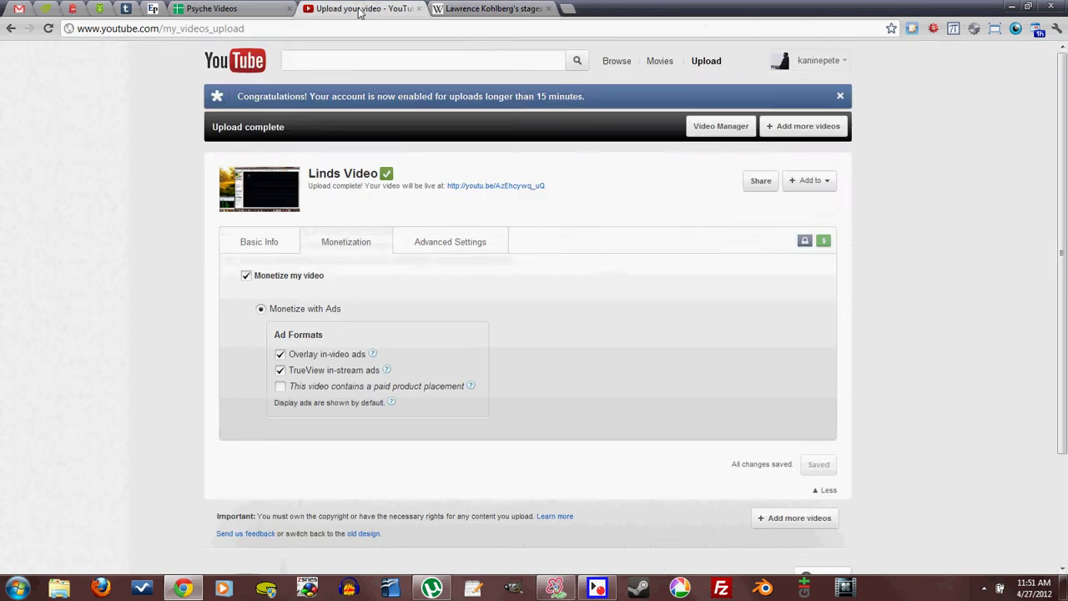
pyautogui.scroll(-2, 542, 365)
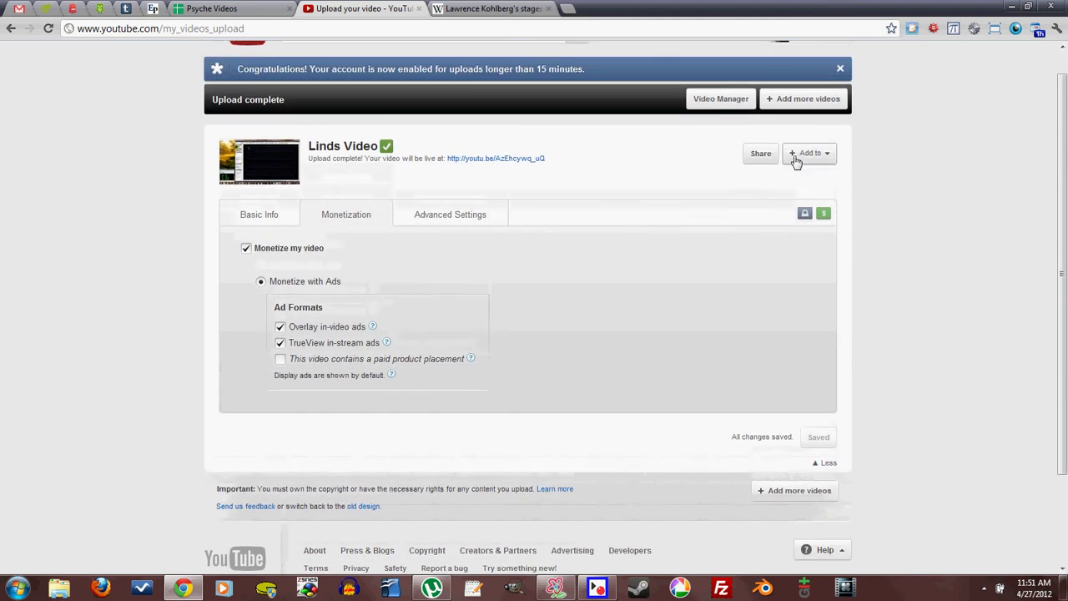
pyautogui.click(803, 155)
pyautogui.moveTo(829, 216)
pyautogui.mouseDown()
pyautogui.moveTo(827, 230)
pyautogui.moveTo(824, 208)
pyautogui.mouseUp()
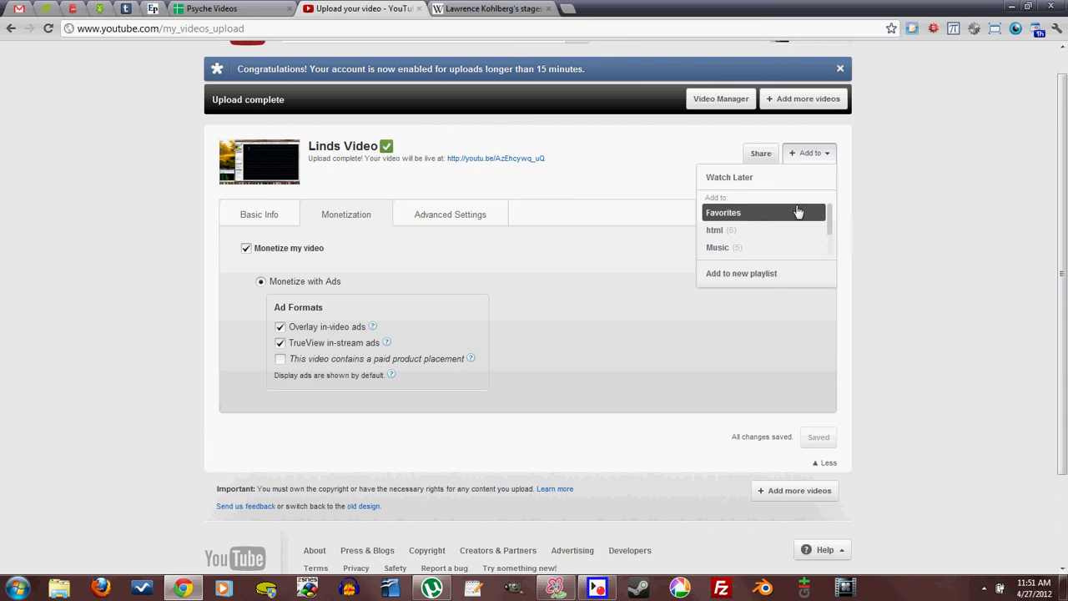
pyautogui.click(747, 214)
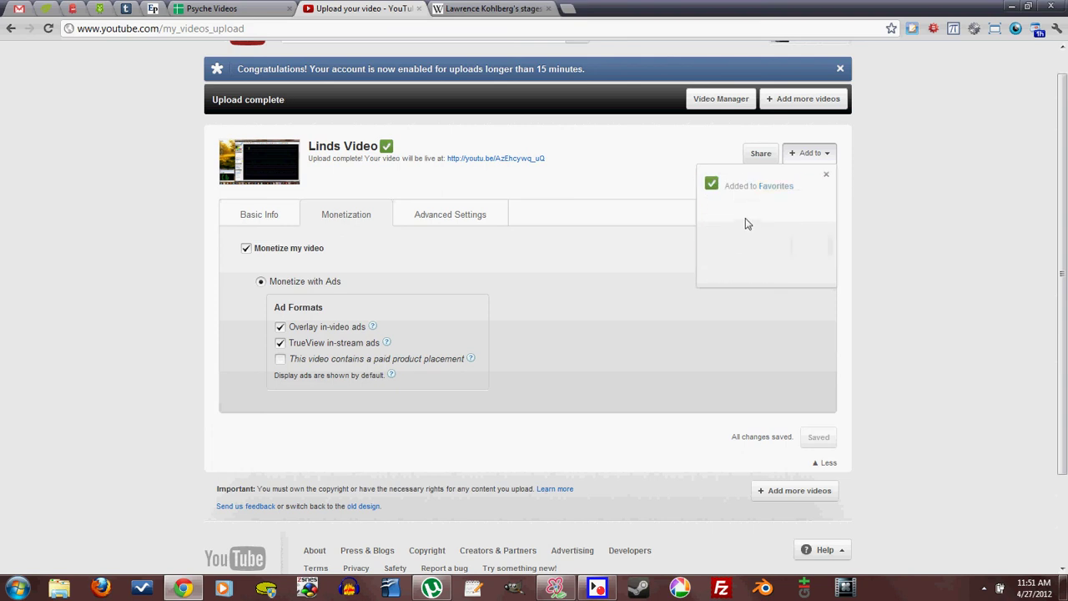
pyautogui.click(826, 174)
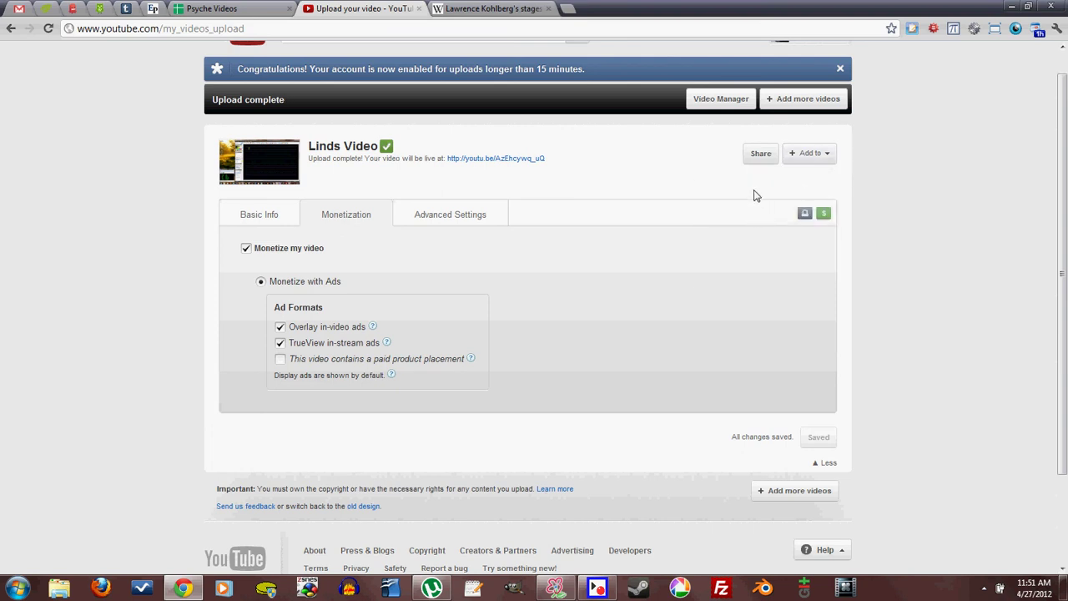
pyautogui.click(761, 153)
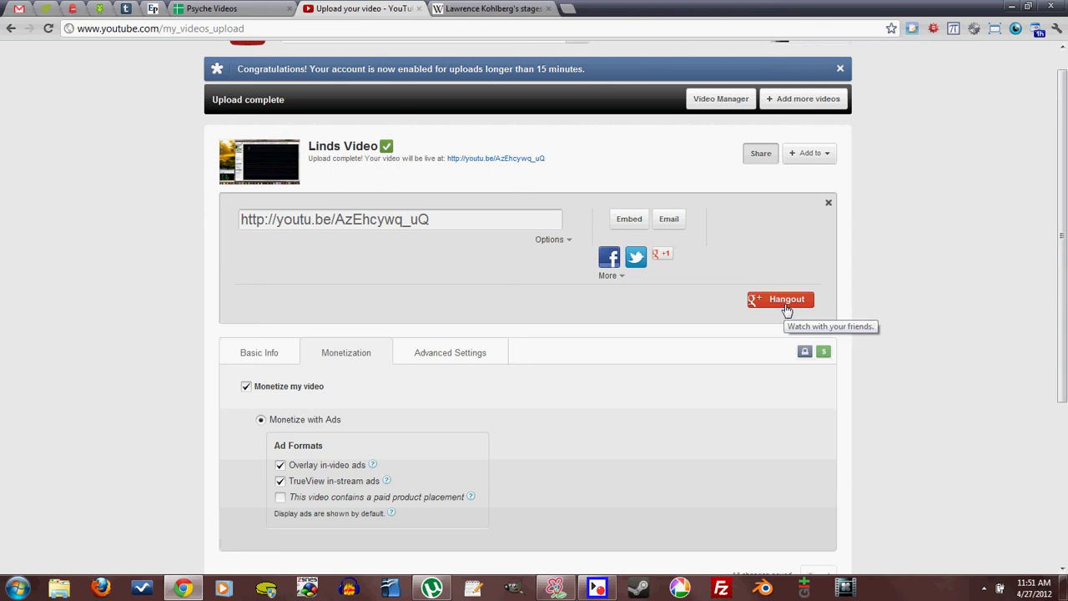
pyautogui.click(828, 205)
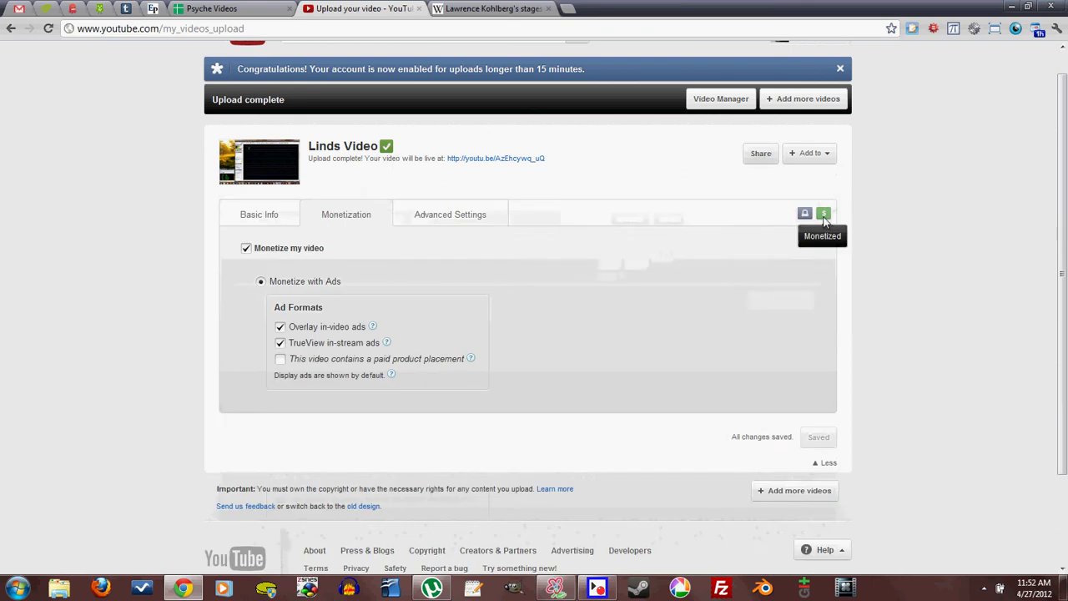
pyautogui.scroll(-3, 725, 288)
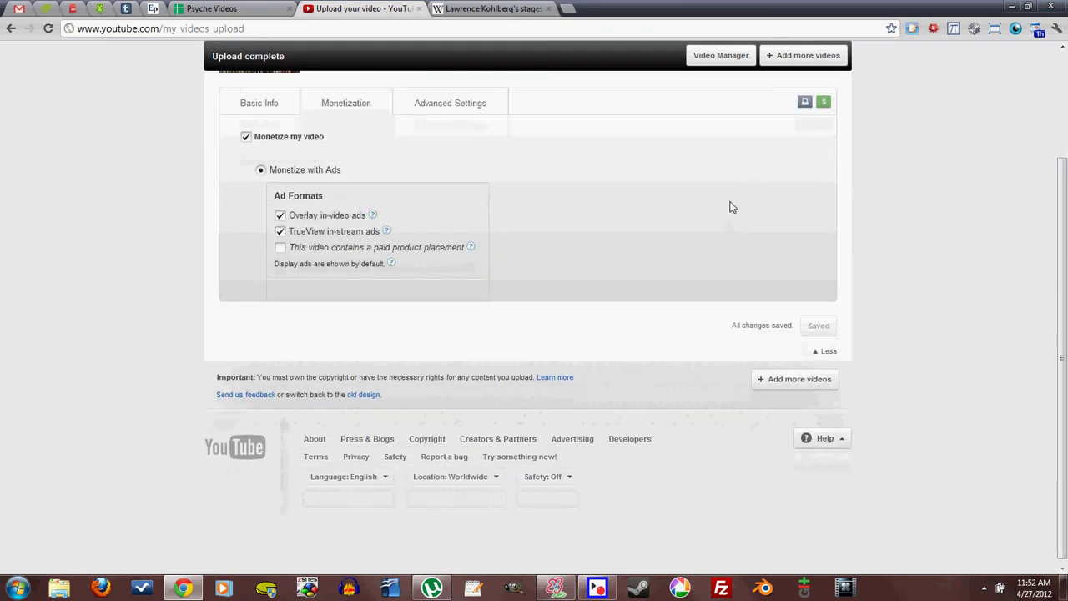
pyautogui.click(776, 380)
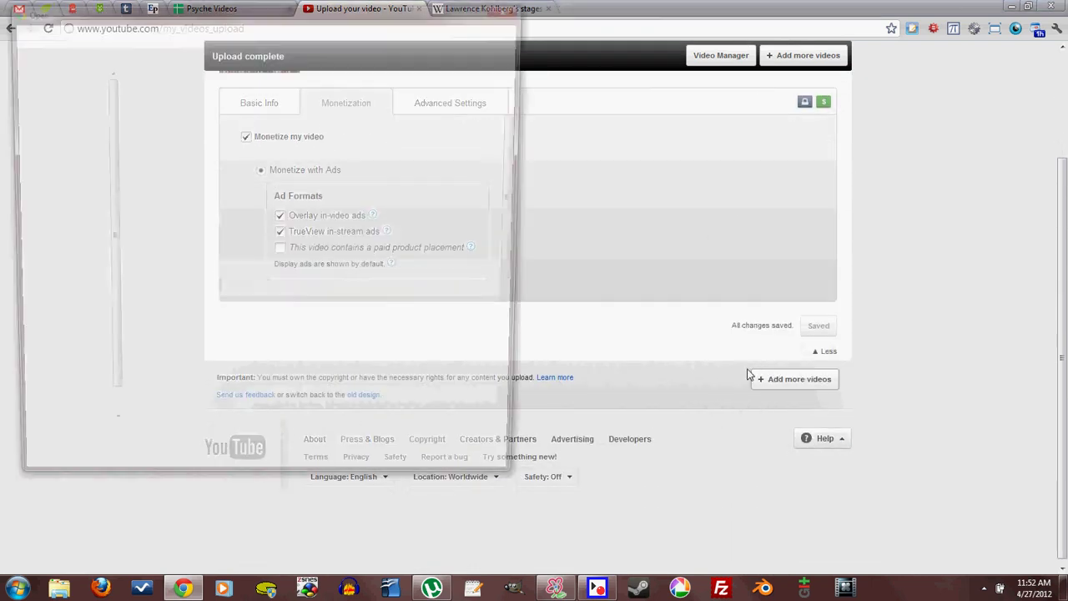
pyautogui.click(512, 10)
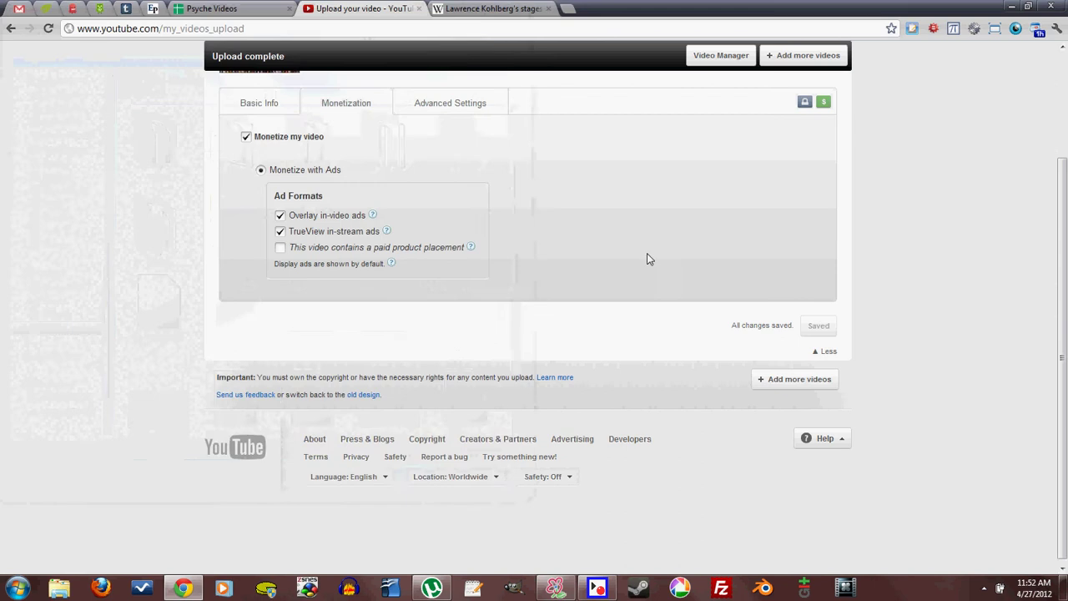
pyautogui.scroll(3, 644, 256)
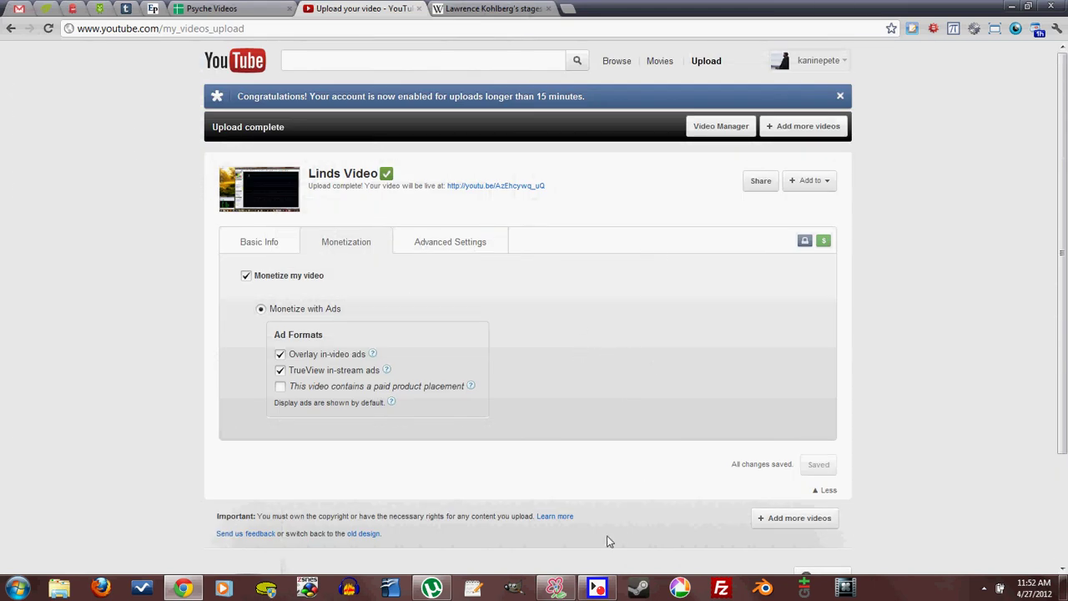
pyautogui.click(606, 590)
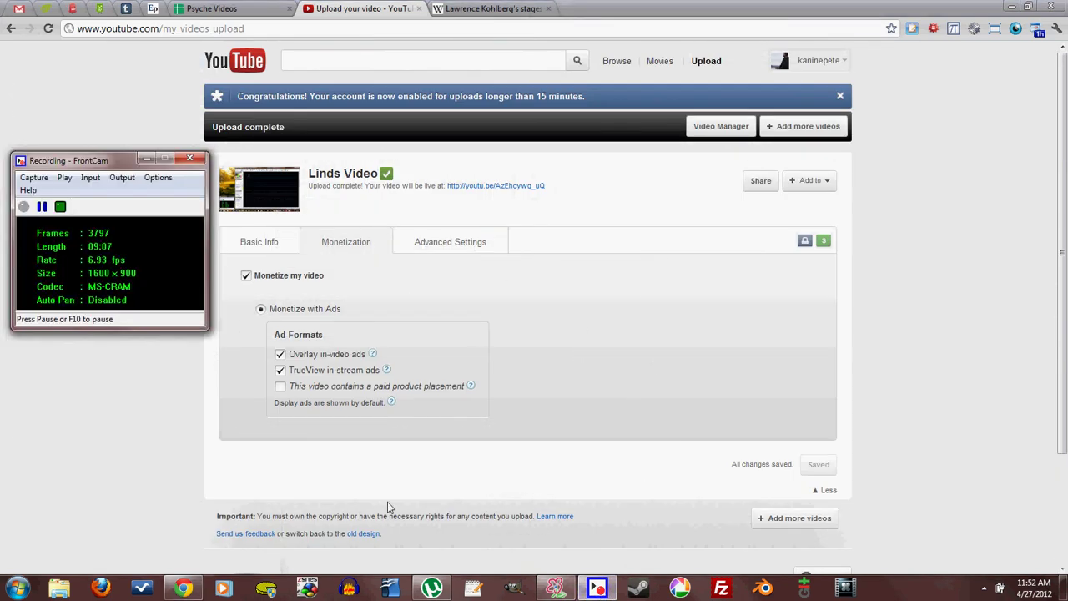